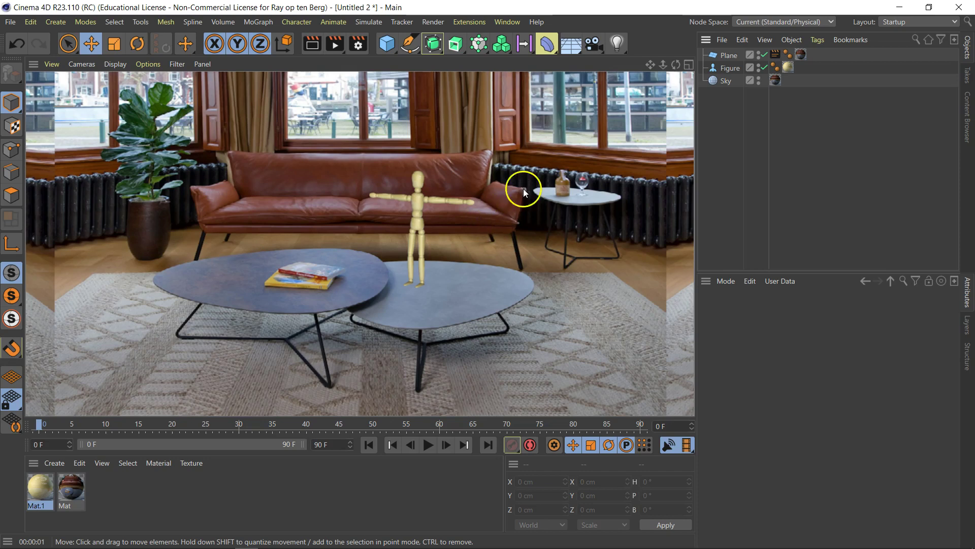
Add an infinite light to the scene and set its shadow type to Shadow Maps (Soft)
{"action": "left_click", "coordinate": [625, 47]}
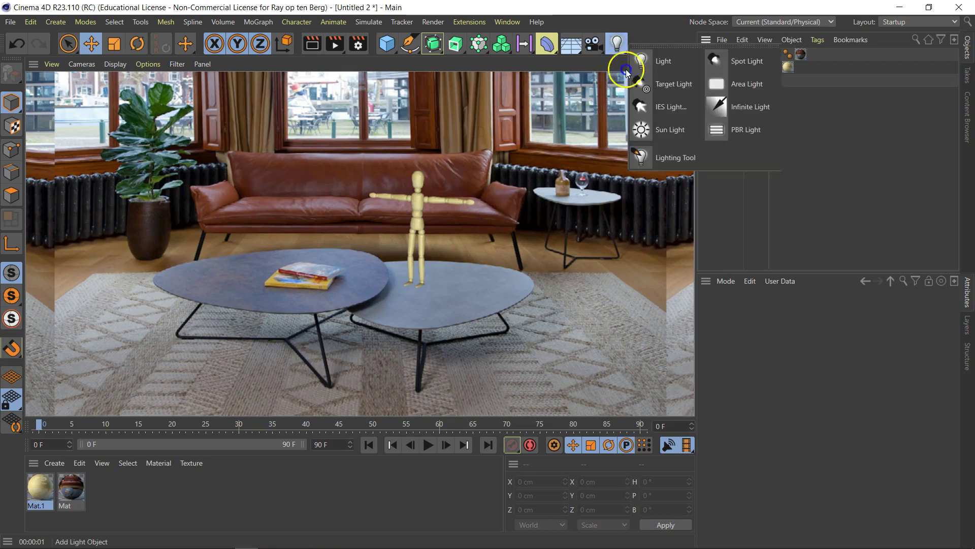
{"action": "left_click", "coordinate": [724, 105]}
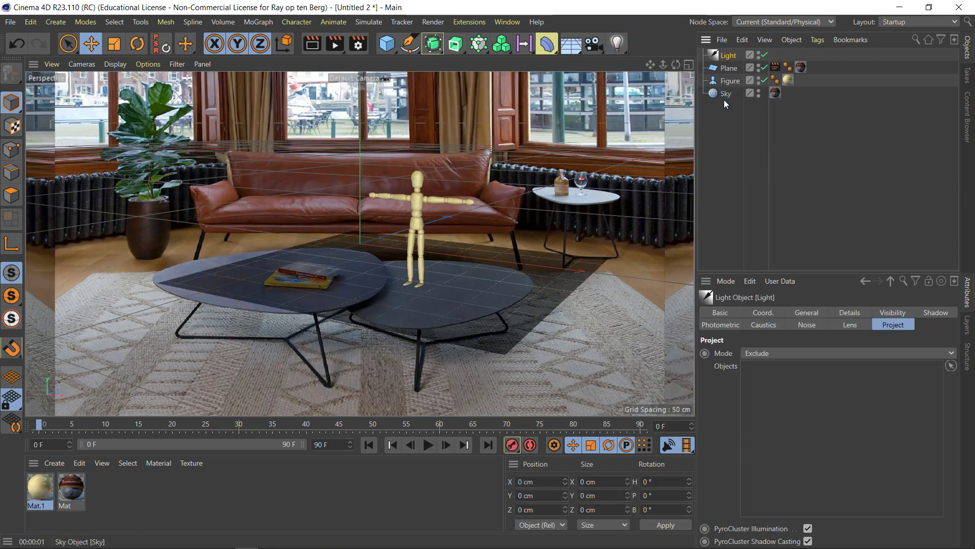
{"action": "left_click", "coordinate": [727, 55]}
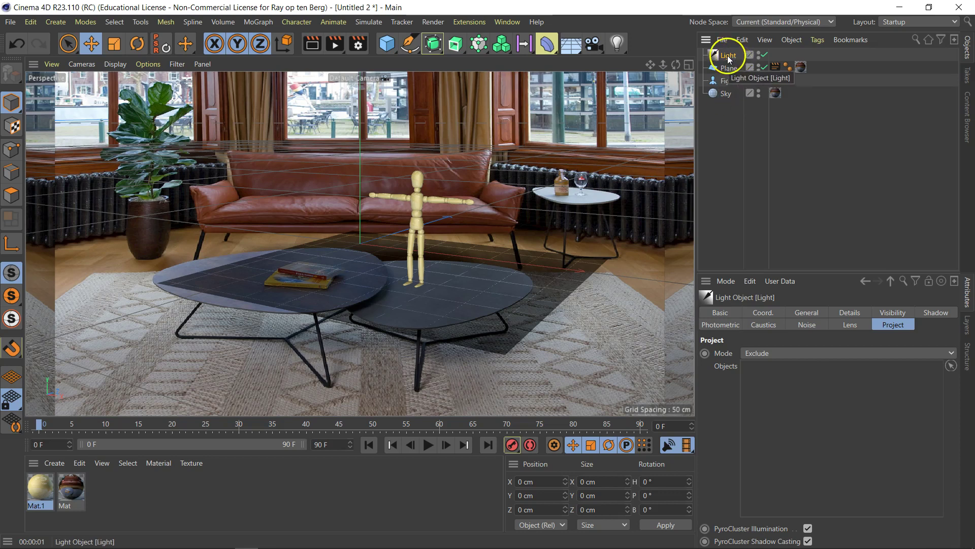
{"action": "left_click", "coordinate": [812, 311]}
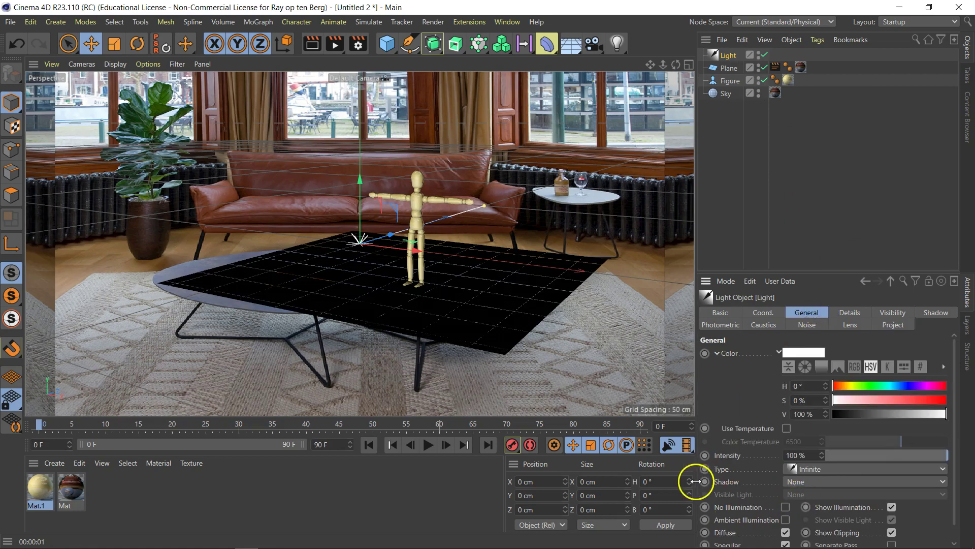
{"action": "left_click", "coordinate": [820, 482]}
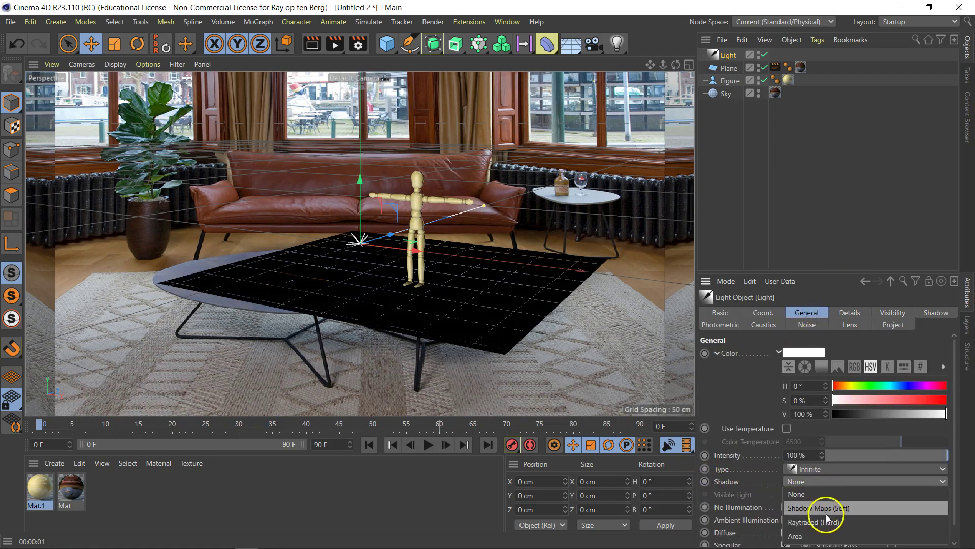
{"action": "left_click", "coordinate": [826, 509]}
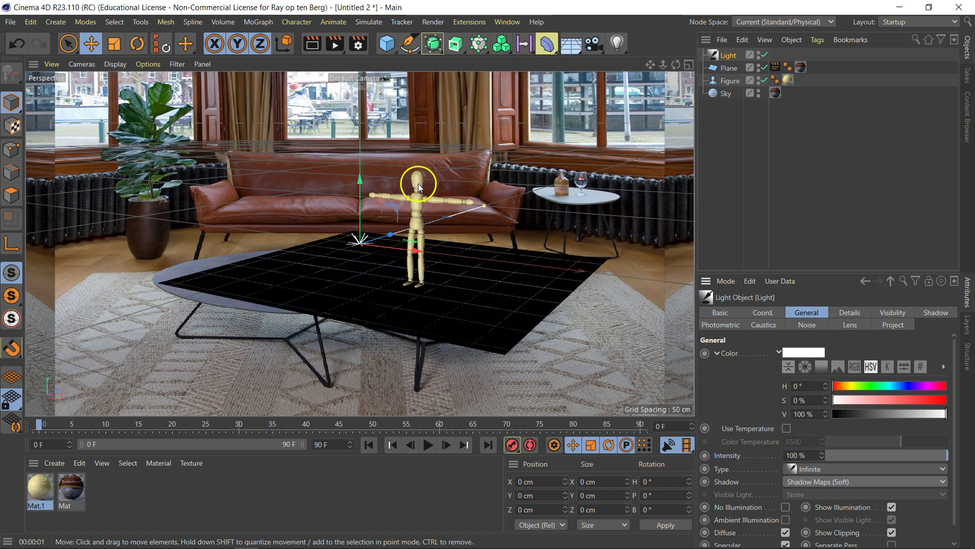
Position the infinite light above the figure at about X 93 cm, Y 156 cm and rotate it to a pitch of about -89°
{"action": "left_click_drag", "start_coordinate": [418, 248], "coordinate": [468, 262]}
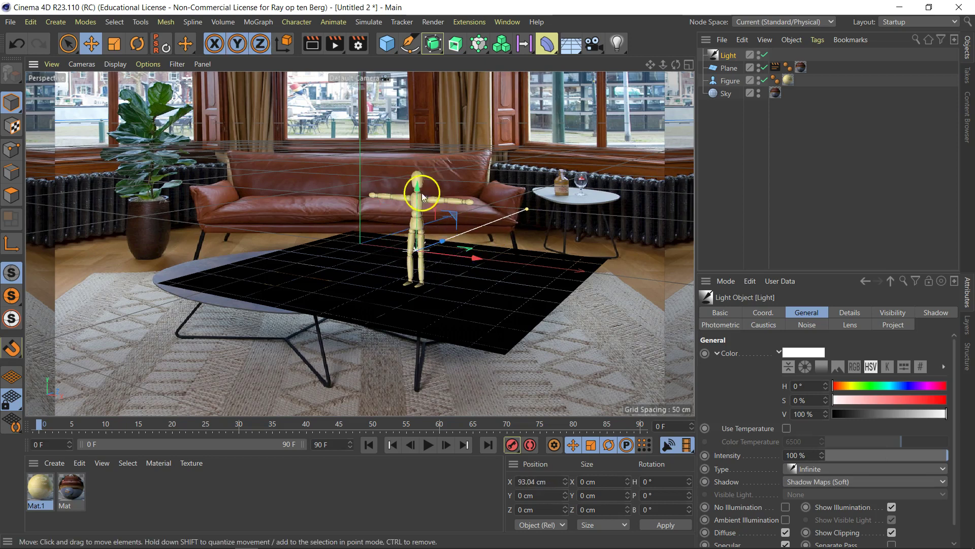
{"action": "left_click_drag", "start_coordinate": [420, 190], "coordinate": [431, 79]}
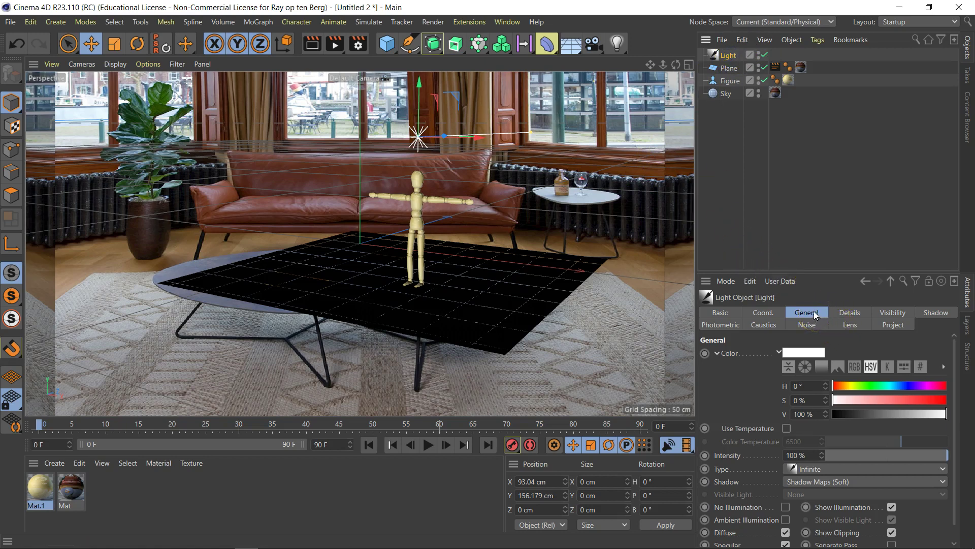
{"action": "left_click", "coordinate": [143, 48]}
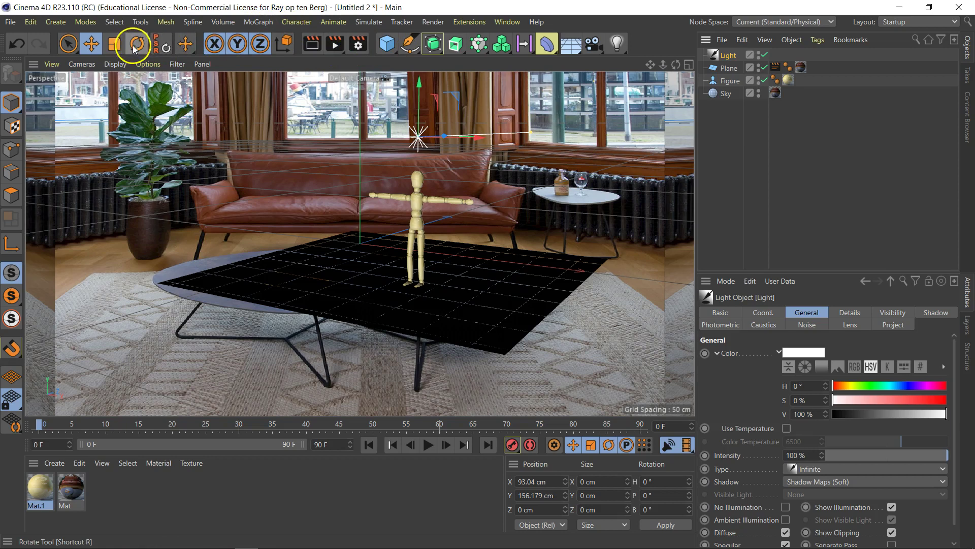
{"action": "left_click_drag", "start_coordinate": [400, 151], "coordinate": [417, 120]}
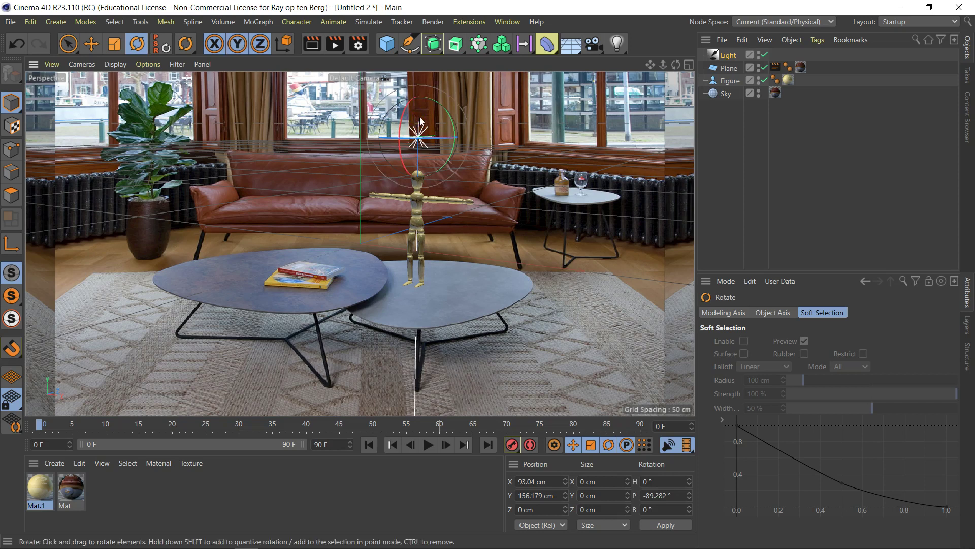
Rename the infinite light as key
{"action": "left_click", "coordinate": [728, 56]}
{"action": "double_click", "coordinate": [729, 56]}
{"action": "type", "text": "ke"}
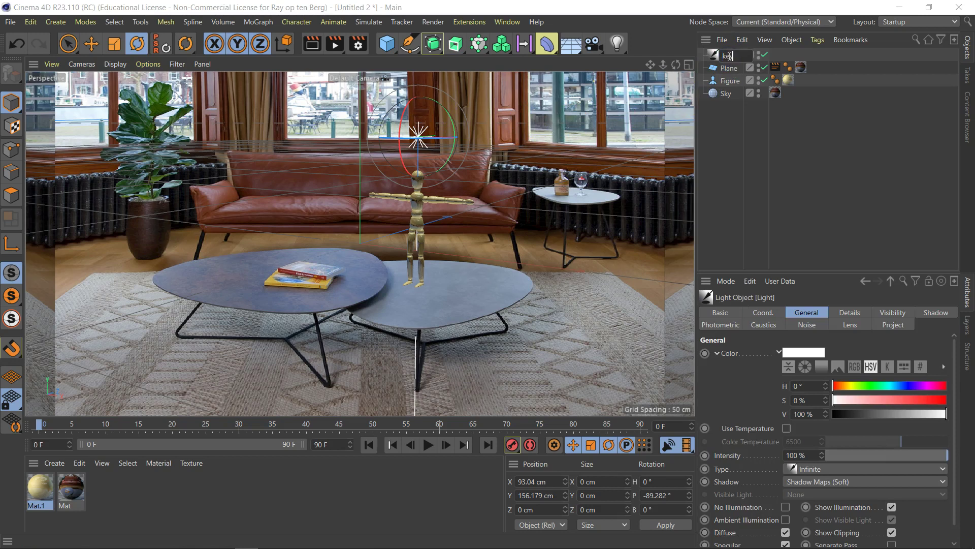
{"action": "type", "text": "y"}
{"action": "key", "text": "Return"}
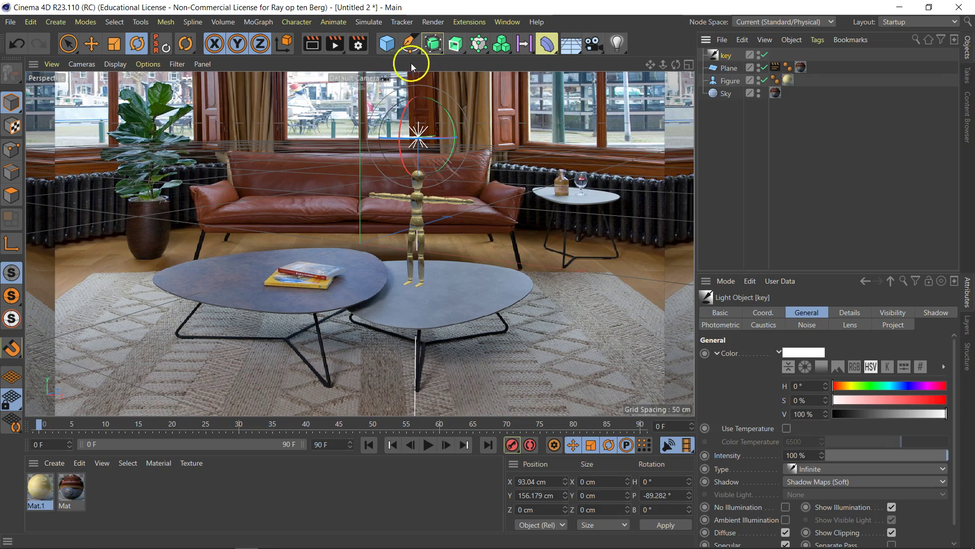
Tilt the key light to a pitch of about -105°, rendering the viewport before and after to check the figure's shadow
{"action": "left_click", "coordinate": [311, 45]}
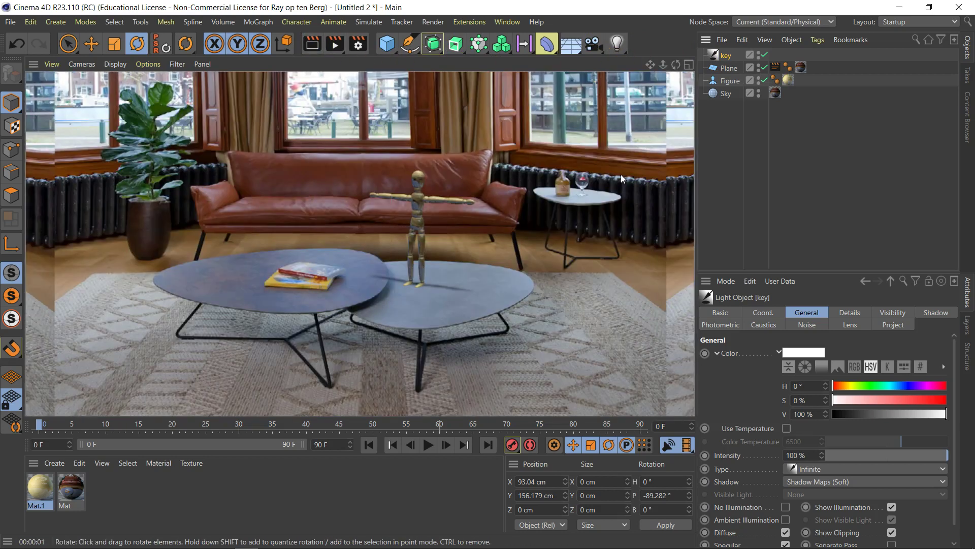
{"action": "left_click", "coordinate": [615, 185]}
{"action": "left_click", "coordinate": [405, 290]}
{"action": "left_click", "coordinate": [727, 56]}
{"action": "left_click_drag", "start_coordinate": [414, 147], "coordinate": [406, 123]}
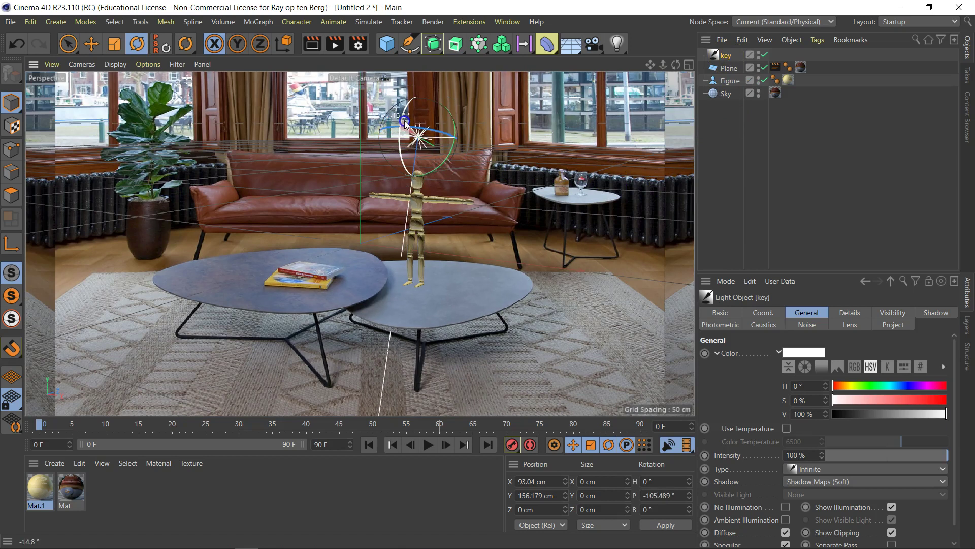
{"action": "left_click", "coordinate": [312, 44]}
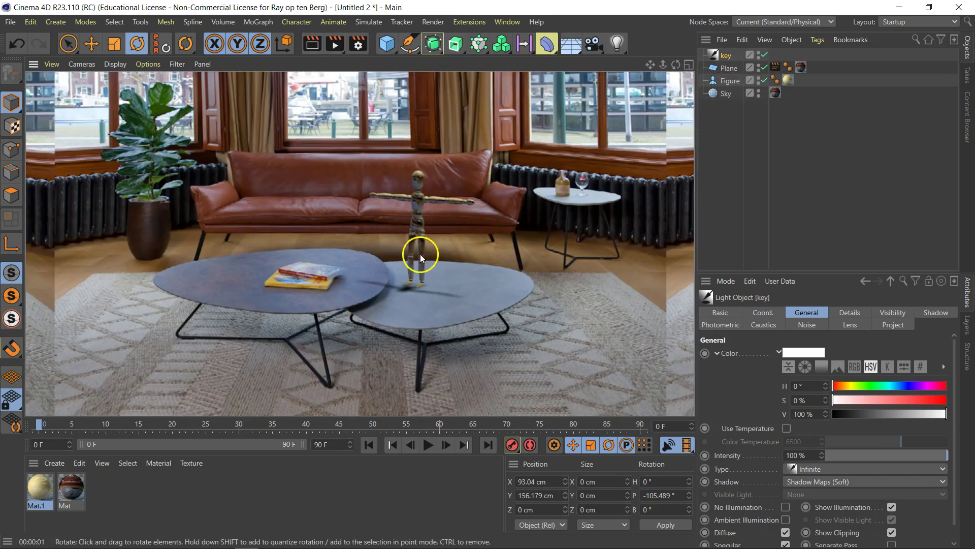
Set the environment brightness of the figure's material Mat.1 to 46%
{"action": "left_click", "coordinate": [44, 486]}
{"action": "double_click", "coordinate": [45, 486]}
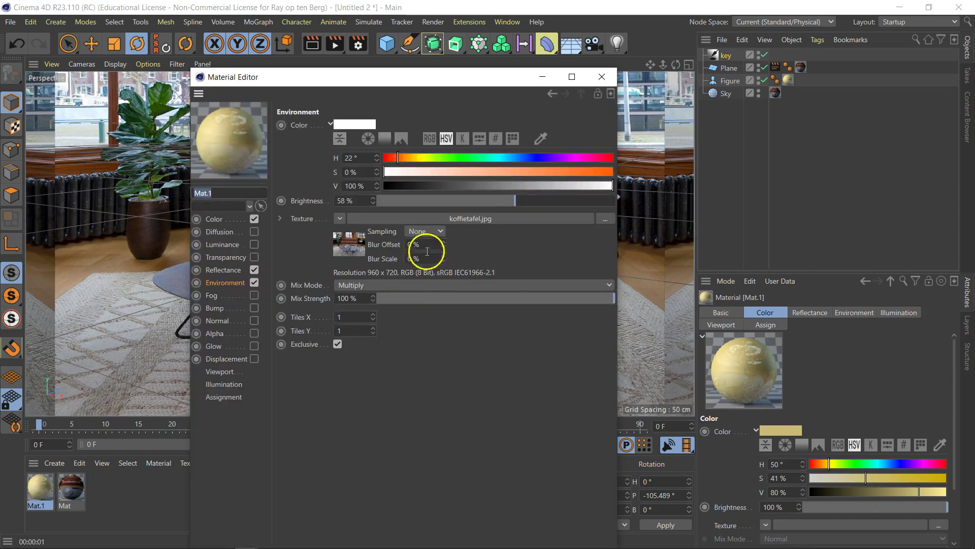
{"action": "left_click", "coordinate": [486, 200]}
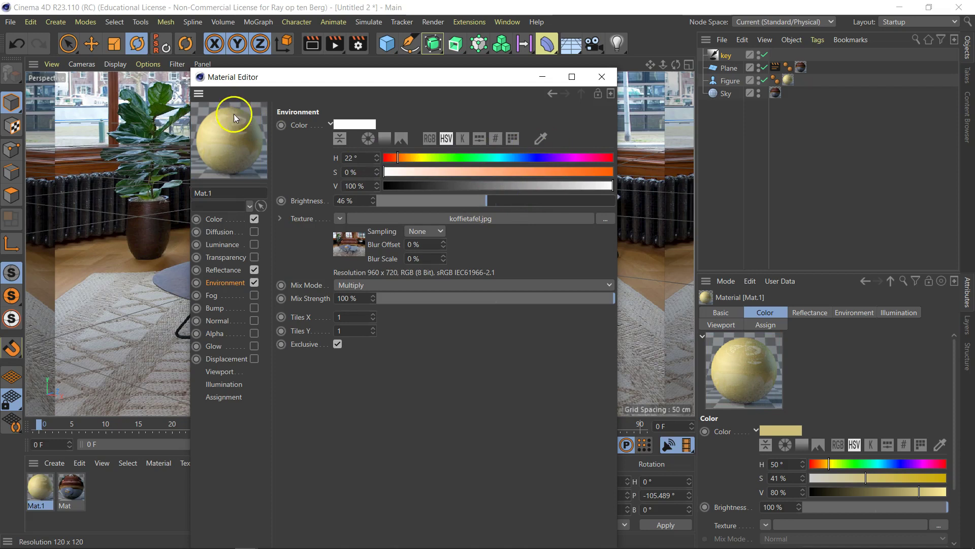
{"action": "left_click", "coordinate": [602, 77]}
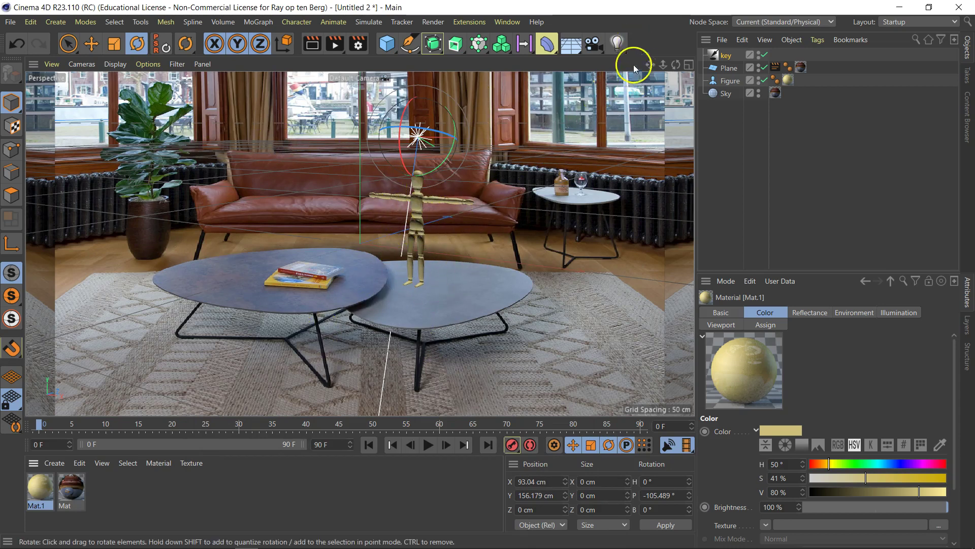
Add an omni light and move it in front of the figure to about X 129 cm, Z -130 cm
{"action": "left_click", "coordinate": [618, 44]}
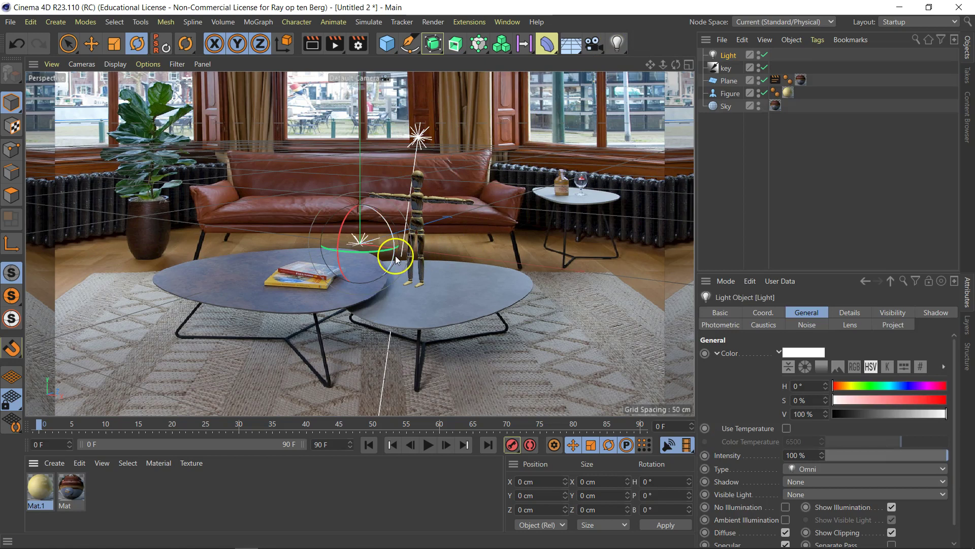
{"action": "key", "text": "e"}
{"action": "left_click_drag", "start_coordinate": [419, 250], "coordinate": [448, 281]}
Rename the omni light as amb and set its intensity to 35%
{"action": "left_click", "coordinate": [730, 56]}
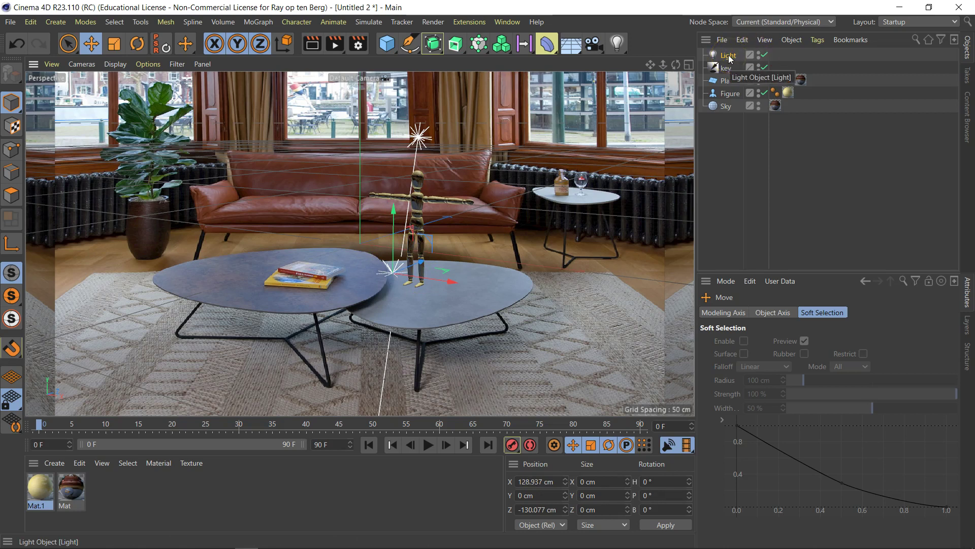
{"action": "double_click", "coordinate": [729, 55]}
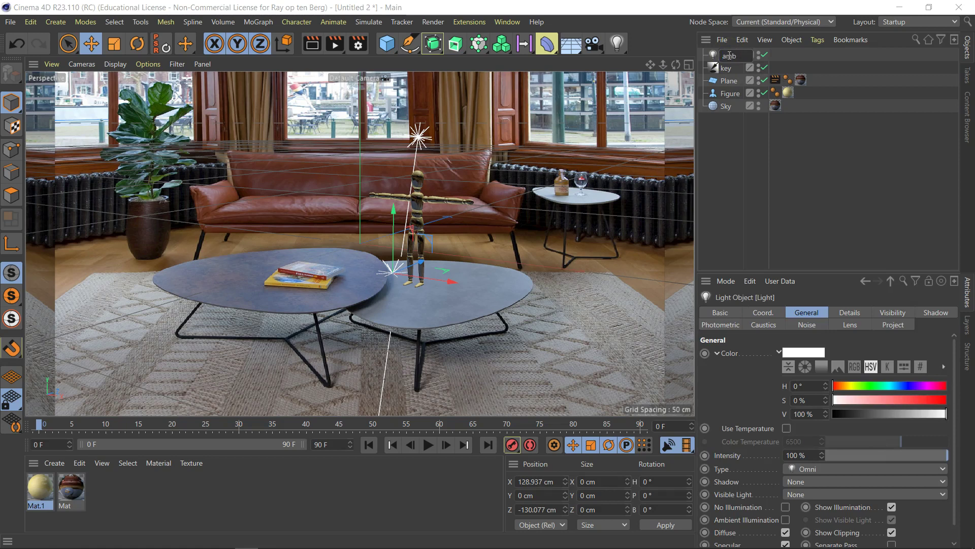
{"action": "key", "text": "Return"}
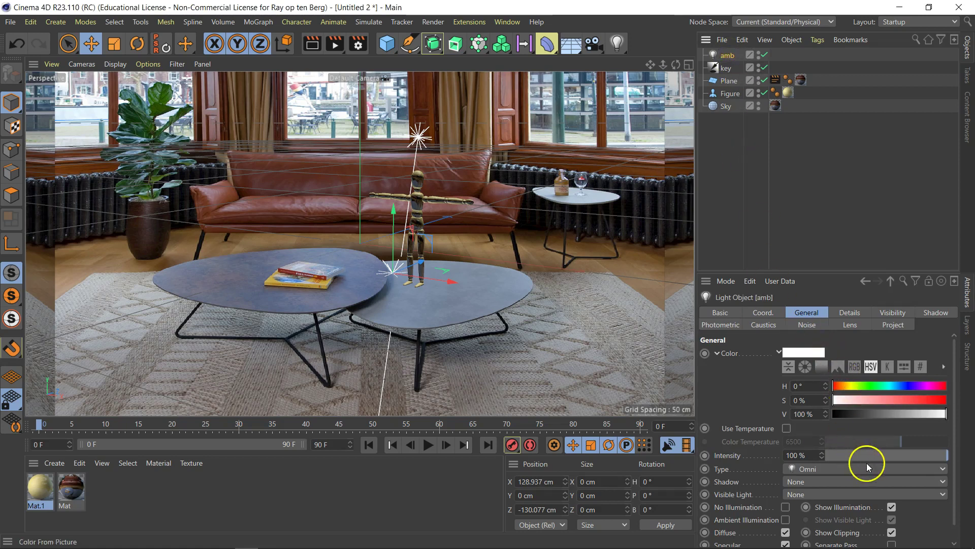
{"action": "left_click", "coordinate": [879, 455]}
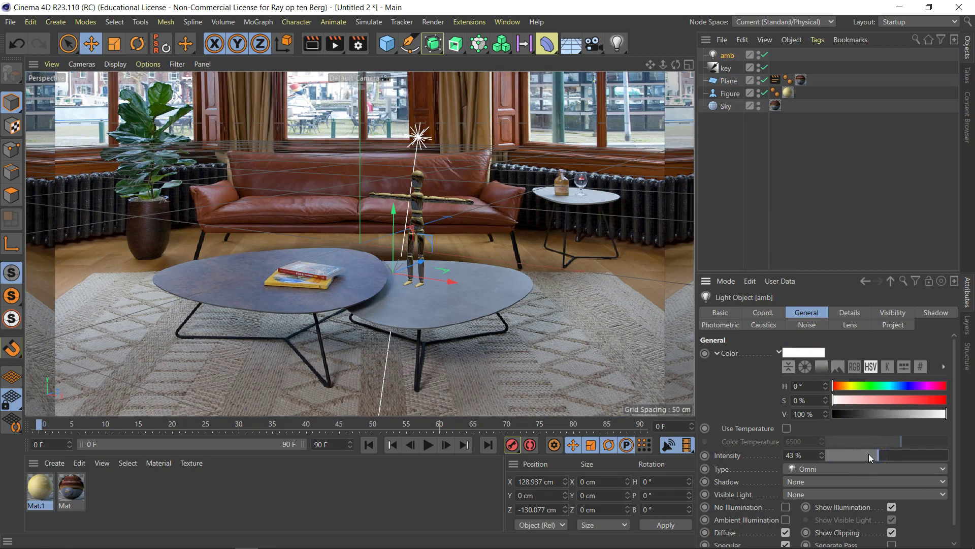
{"action": "left_click", "coordinate": [868, 456]}
Give the amb light a Linear falloff with a radius of about 137 cm
{"action": "left_click", "coordinate": [848, 313]}
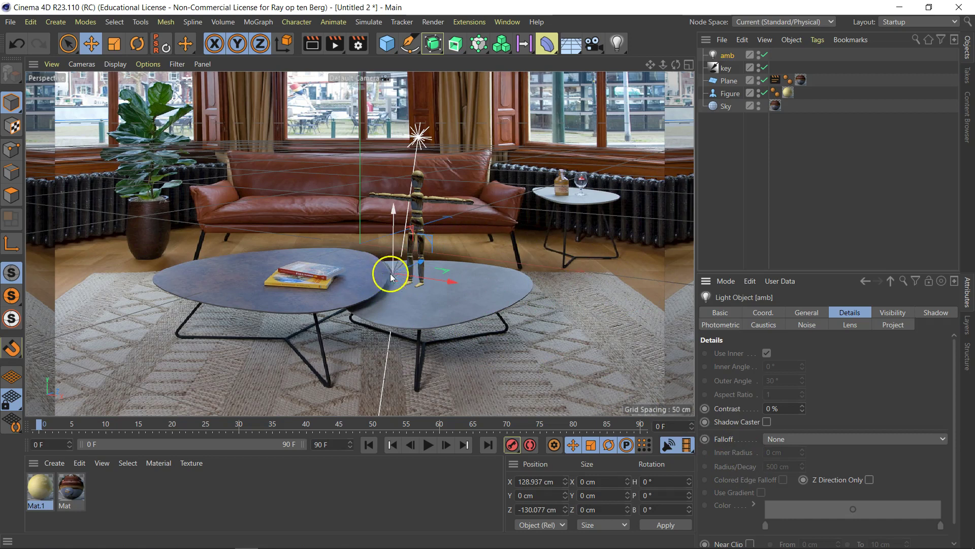
{"action": "left_click", "coordinate": [800, 440]}
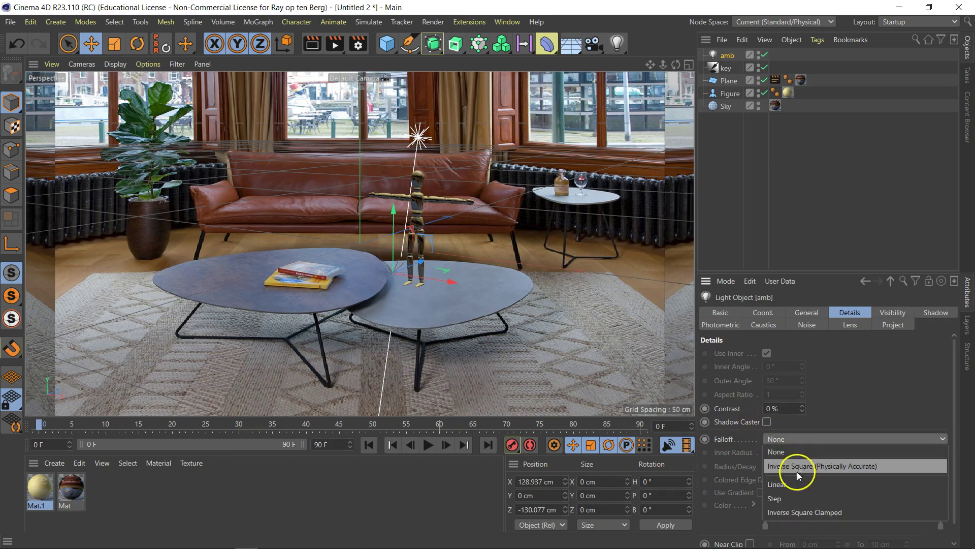
{"action": "left_click", "coordinate": [792, 484]}
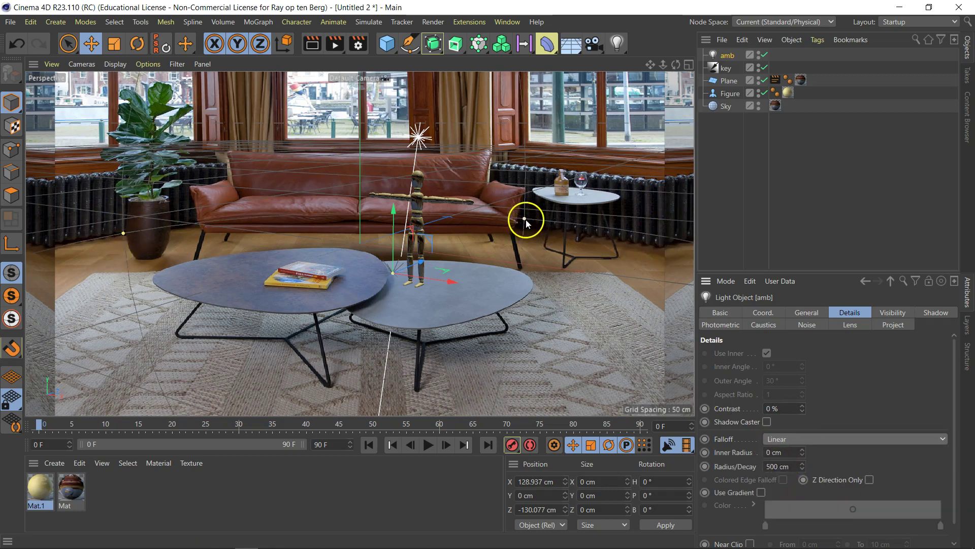
{"action": "left_click_drag", "start_coordinate": [525, 220], "coordinate": [446, 263]}
{"action": "left_click", "coordinate": [389, 269]}
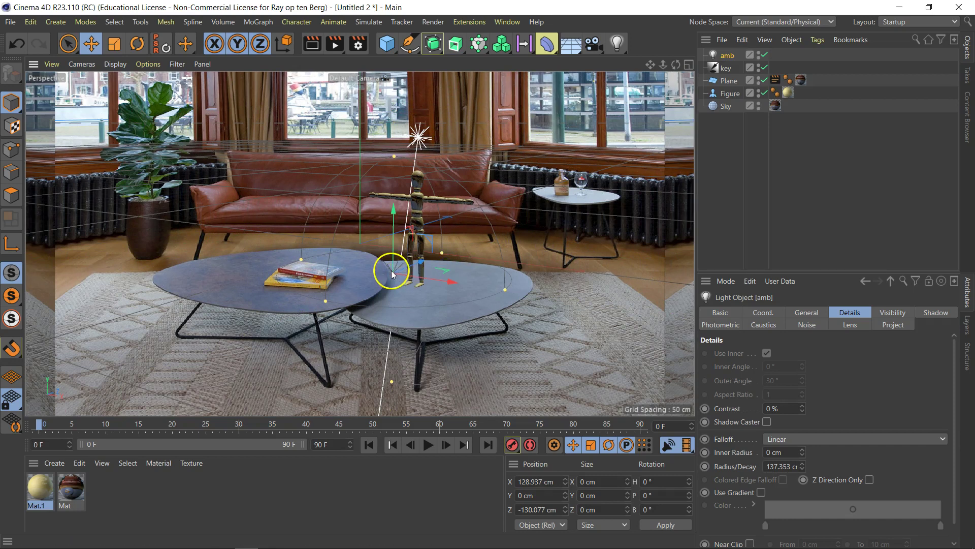
Raise the amb light to a height of about Y 78 cm and render the viewport
{"action": "left_click", "coordinate": [800, 313]}
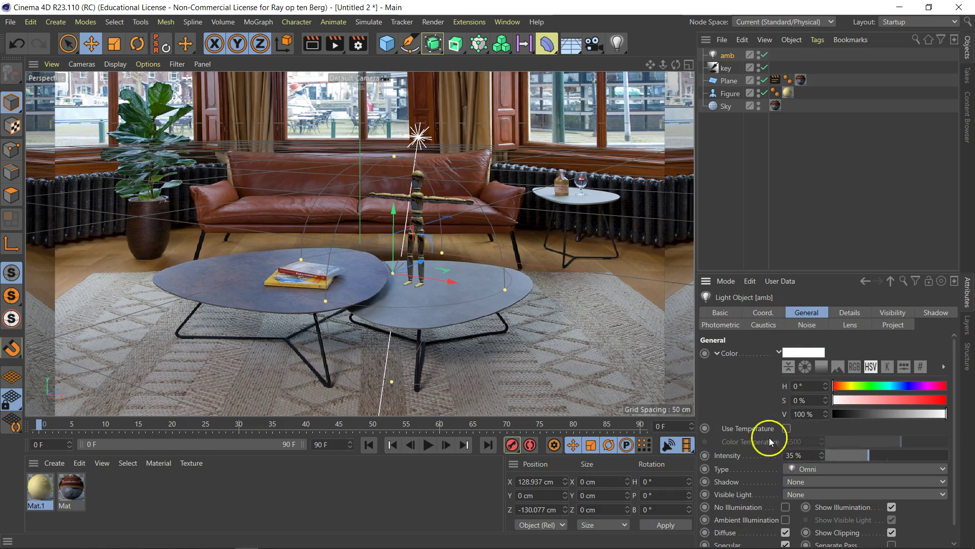
{"action": "left_click", "coordinate": [393, 203]}
{"action": "left_click_drag", "start_coordinate": [393, 203], "coordinate": [388, 146]}
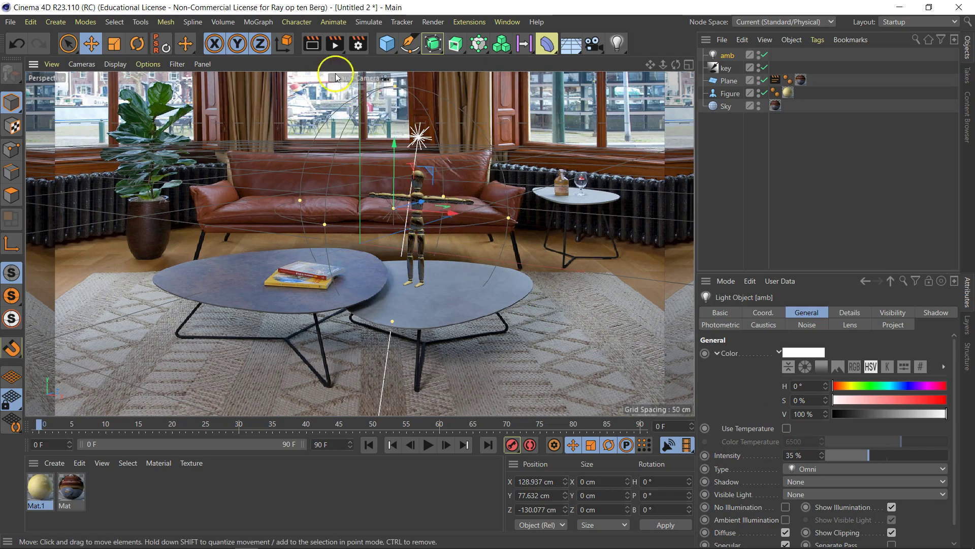
{"action": "left_click", "coordinate": [312, 45]}
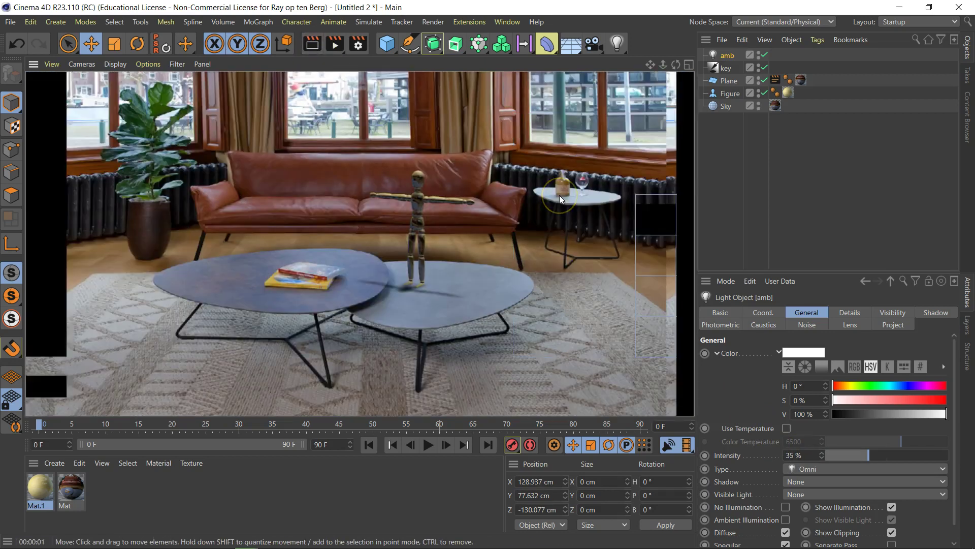
Reduce the environment brightness of the figure's material Mat.1 to 17%
{"action": "left_click", "coordinate": [124, 490]}
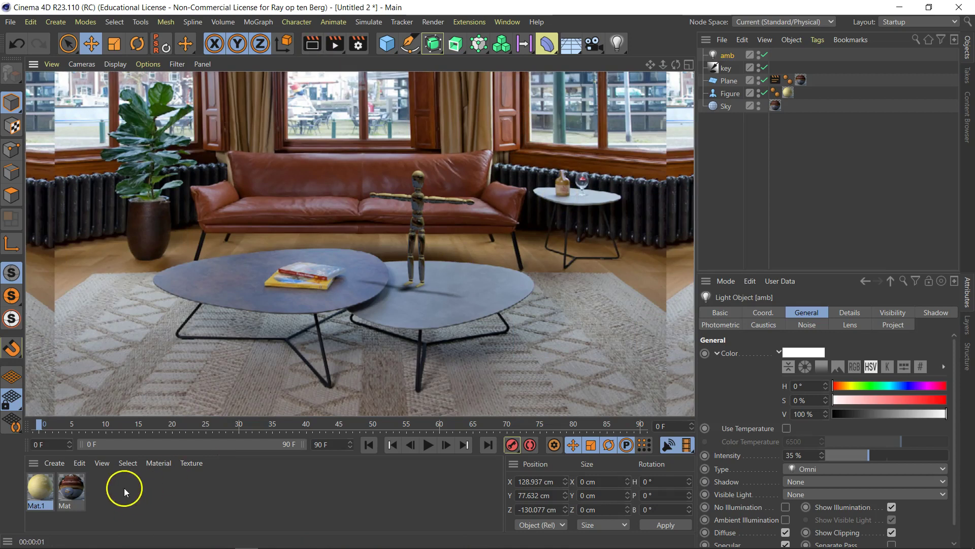
{"action": "double_click", "coordinate": [38, 486]}
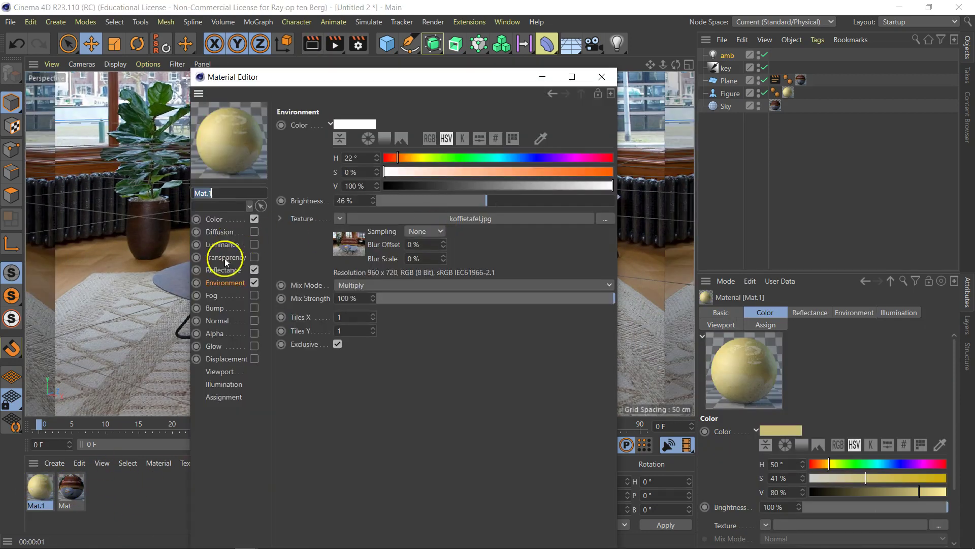
{"action": "left_click", "coordinate": [228, 270]}
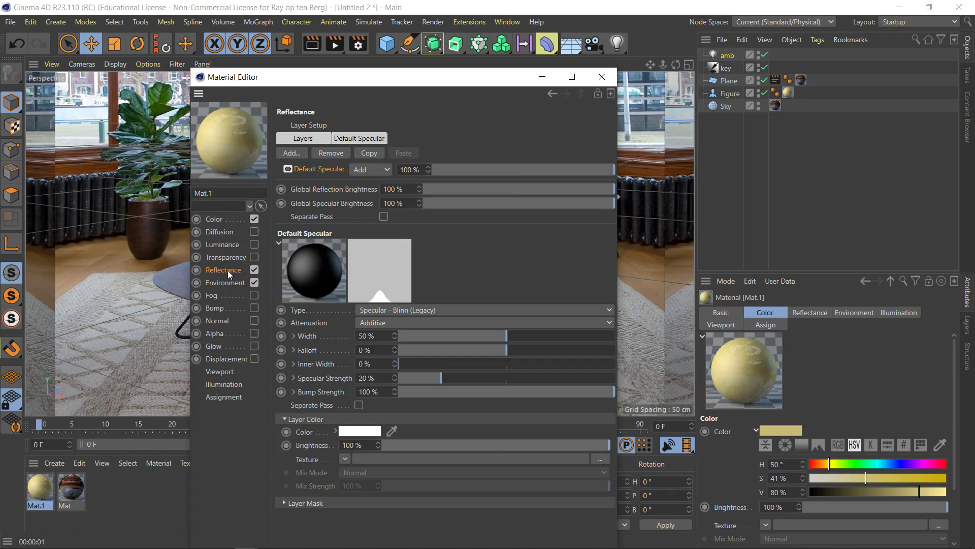
{"action": "left_click", "coordinate": [227, 282]}
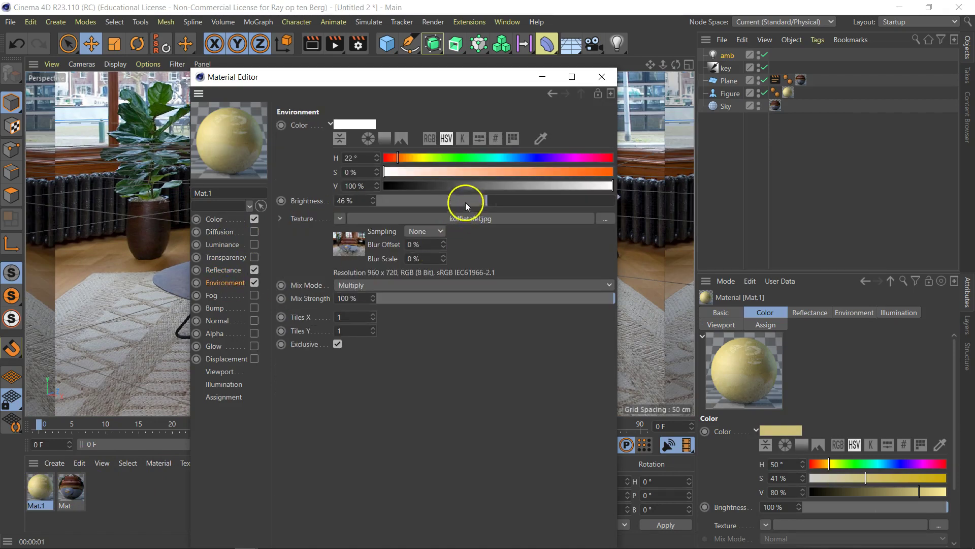
{"action": "left_click", "coordinate": [417, 203]}
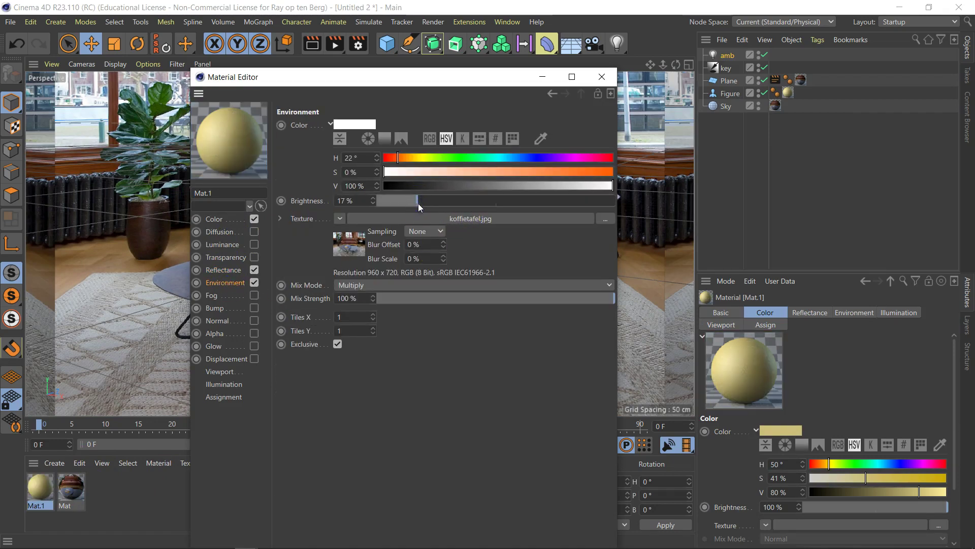
Render the view with the adjusted figure material and raise the amb light's intensity to 60%
{"action": "left_click", "coordinate": [602, 77]}
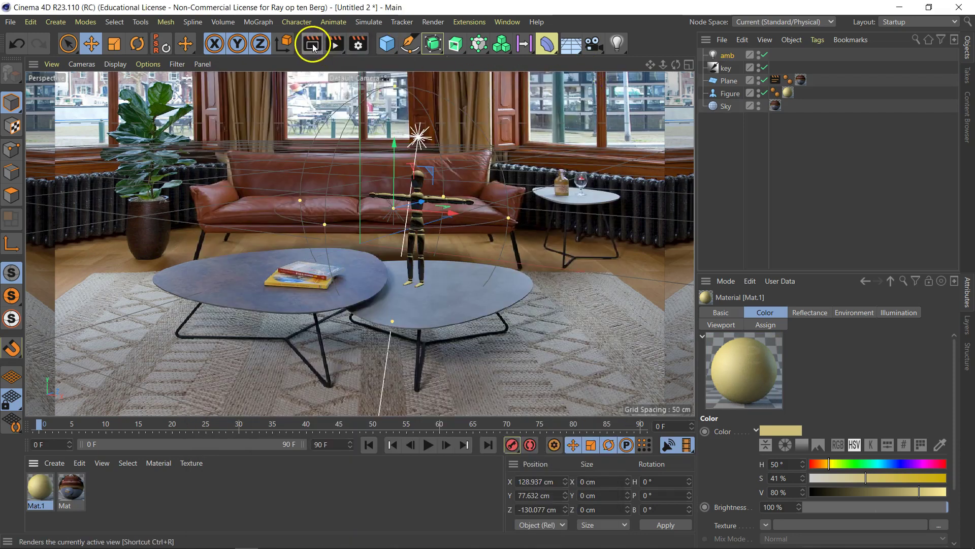
{"action": "left_click", "coordinate": [313, 45]}
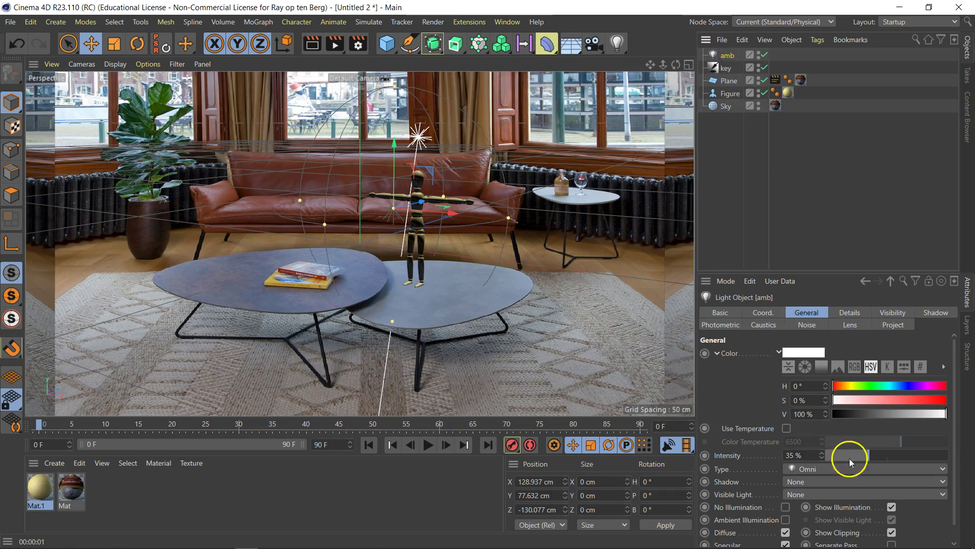
{"action": "left_click", "coordinate": [900, 454]}
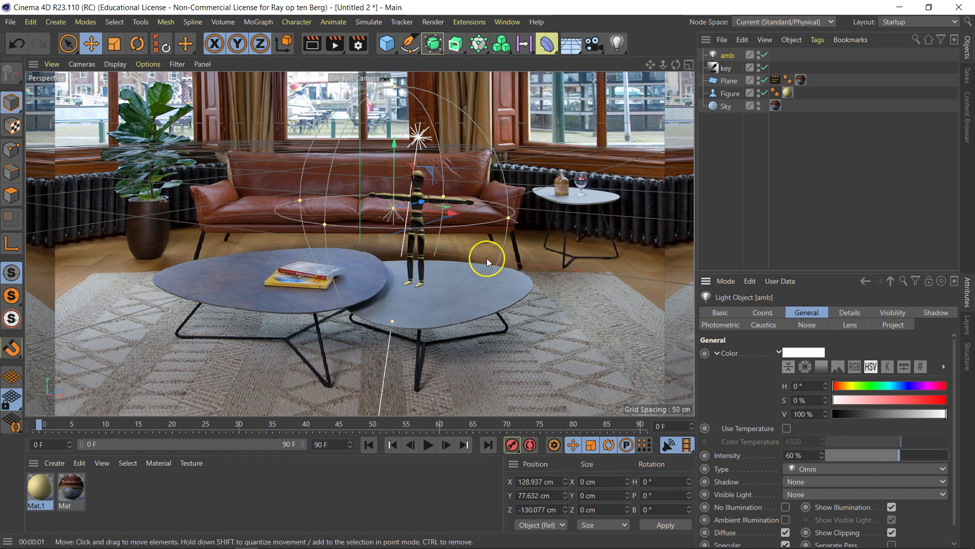
Move the amb light in the top view to about X 177 cm, Z -233 cm and render the perspective view
{"action": "key", "text": "F2"}
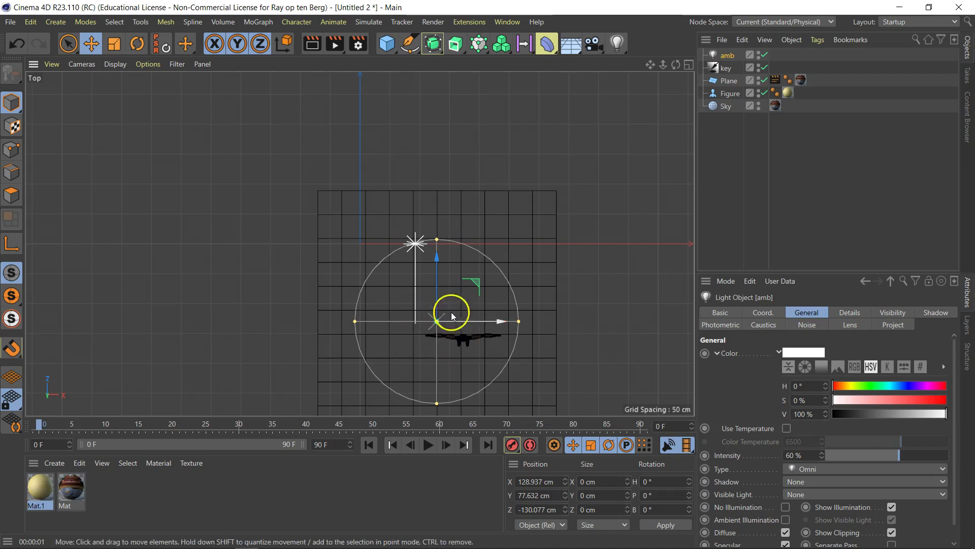
{"action": "key", "text": "e"}
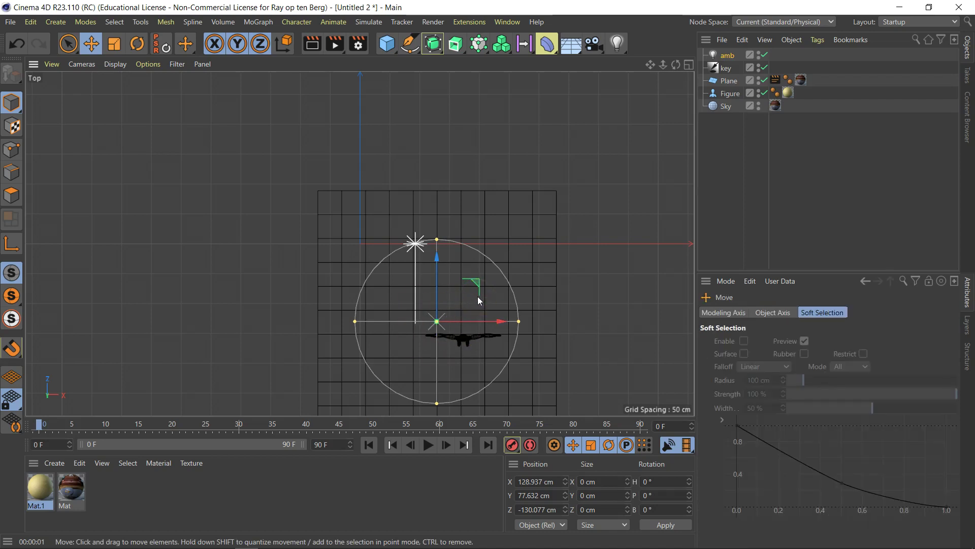
{"action": "left_click_drag", "start_coordinate": [458, 291], "coordinate": [487, 354]}
{"action": "key", "text": "F1"}
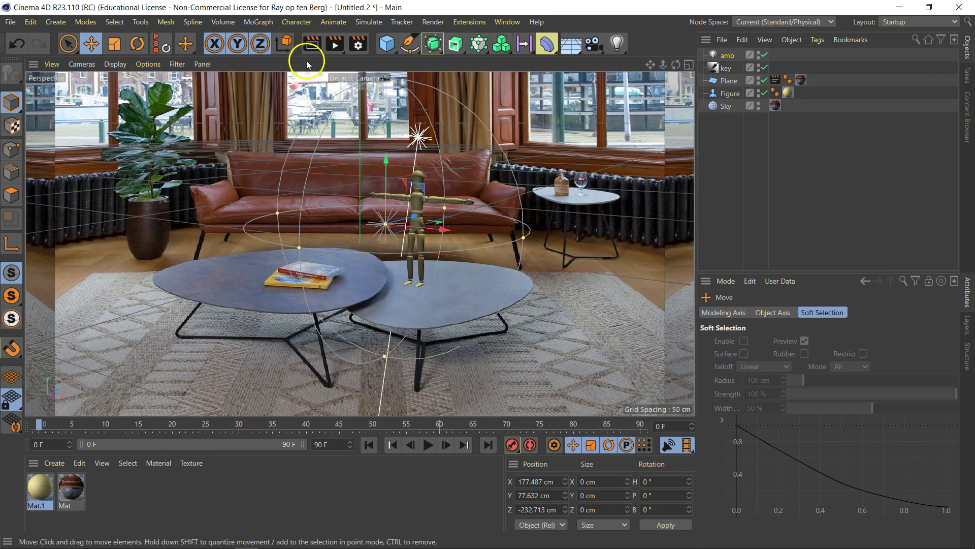
{"action": "left_click", "coordinate": [312, 43]}
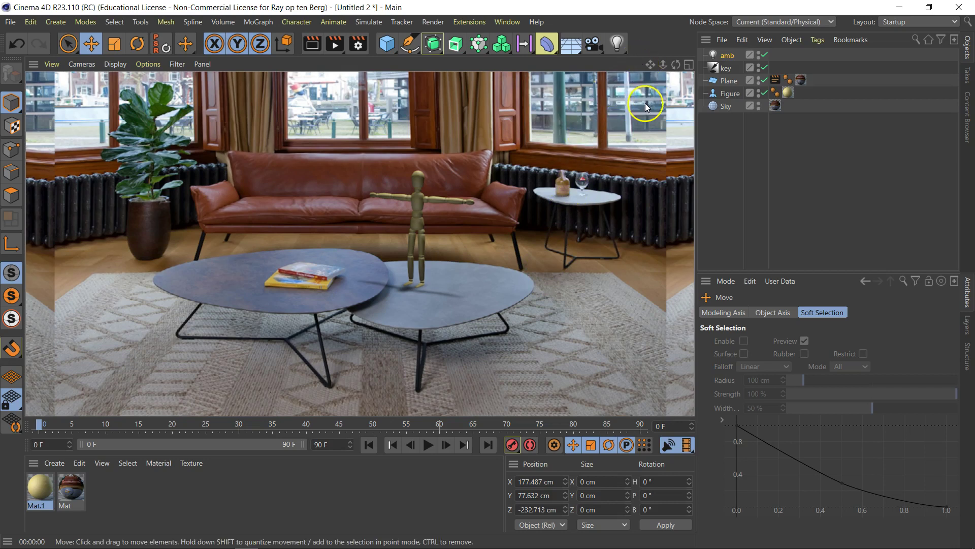
Add an infinite light to the scene and rename it back
{"action": "left_click_drag", "start_coordinate": [619, 45], "coordinate": [719, 104]}
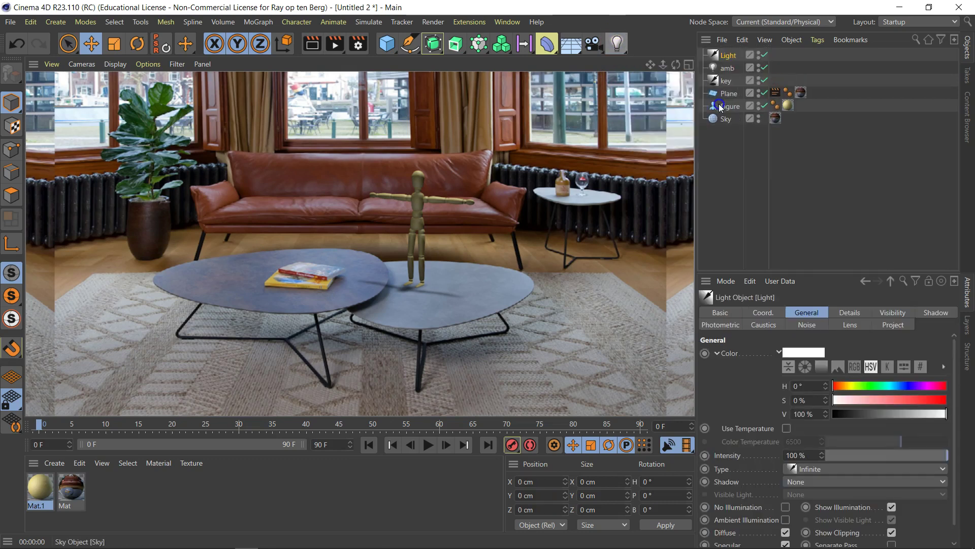
{"action": "double_click", "coordinate": [730, 55]}
{"action": "type", "text": "back"}
{"action": "key", "text": "Return"}
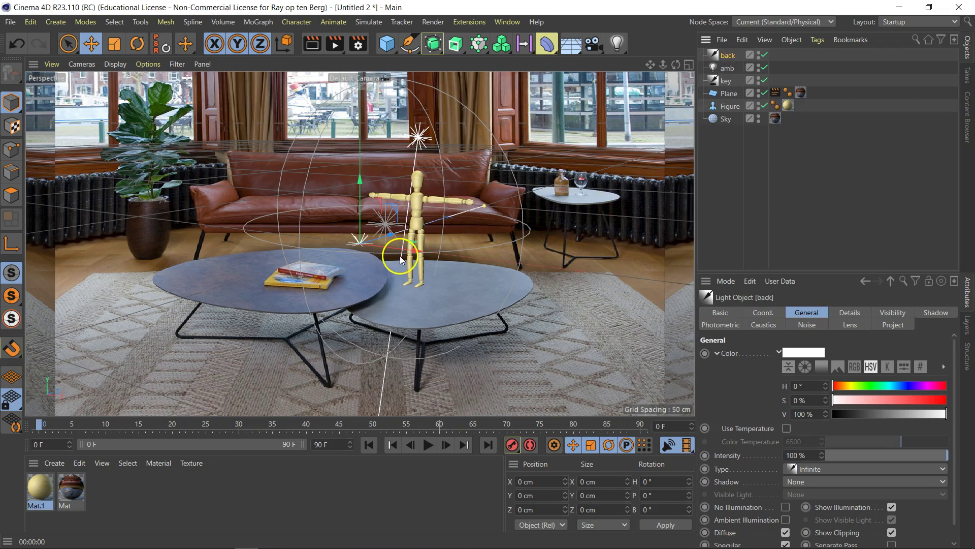
Rotate the back light to a heading of about -191° and a pitch of about -9.5°, and render the view
{"action": "key", "text": "r"}
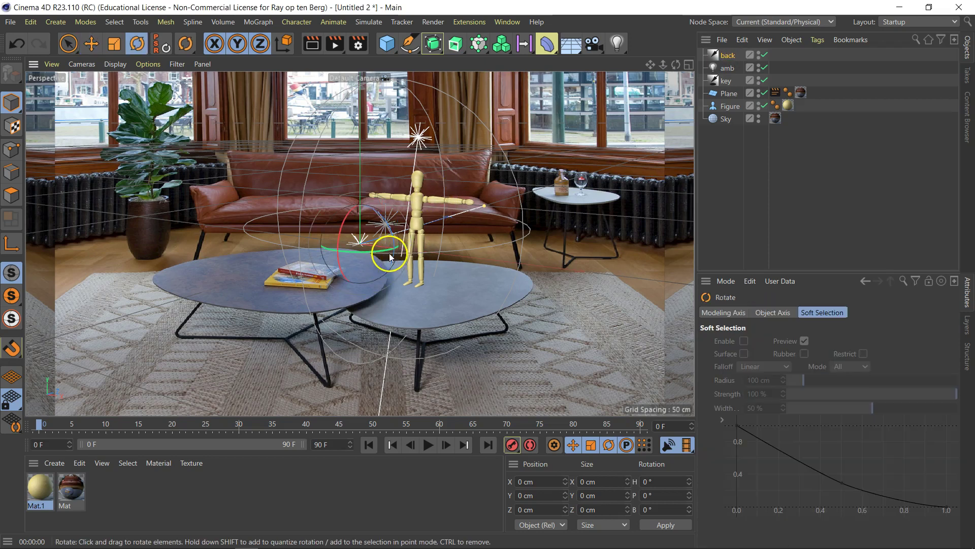
{"action": "left_click_drag", "start_coordinate": [388, 251], "coordinate": [86, 274]}
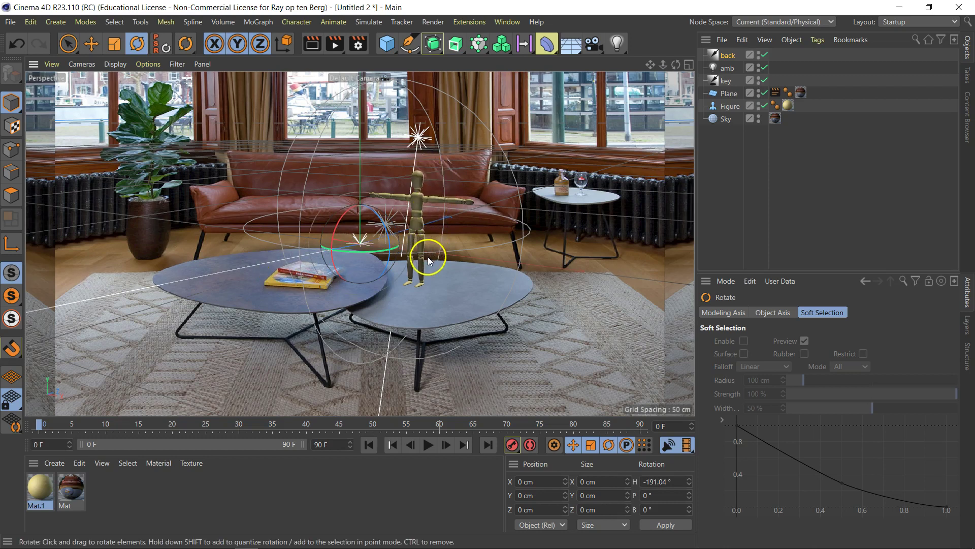
{"action": "left_click_drag", "start_coordinate": [337, 228], "coordinate": [338, 237]}
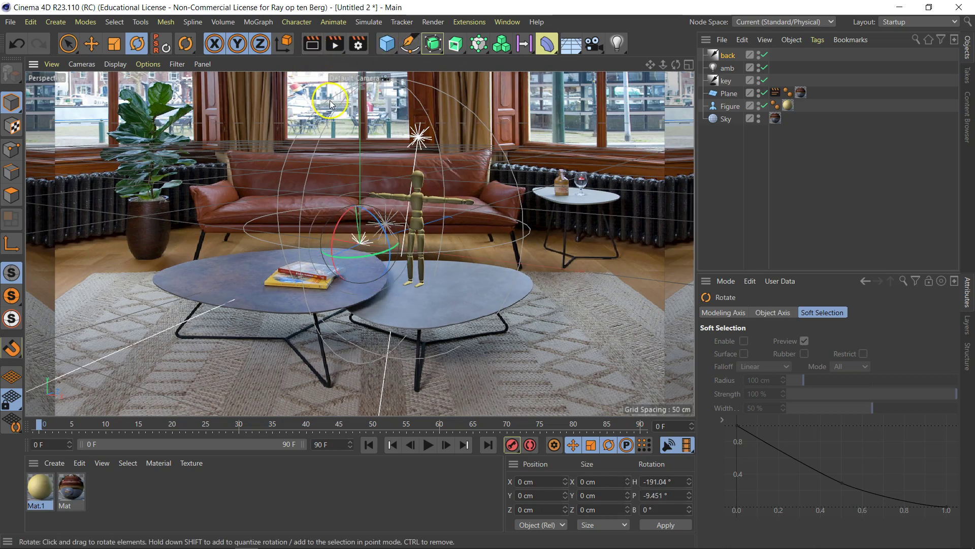
{"action": "left_click", "coordinate": [312, 45]}
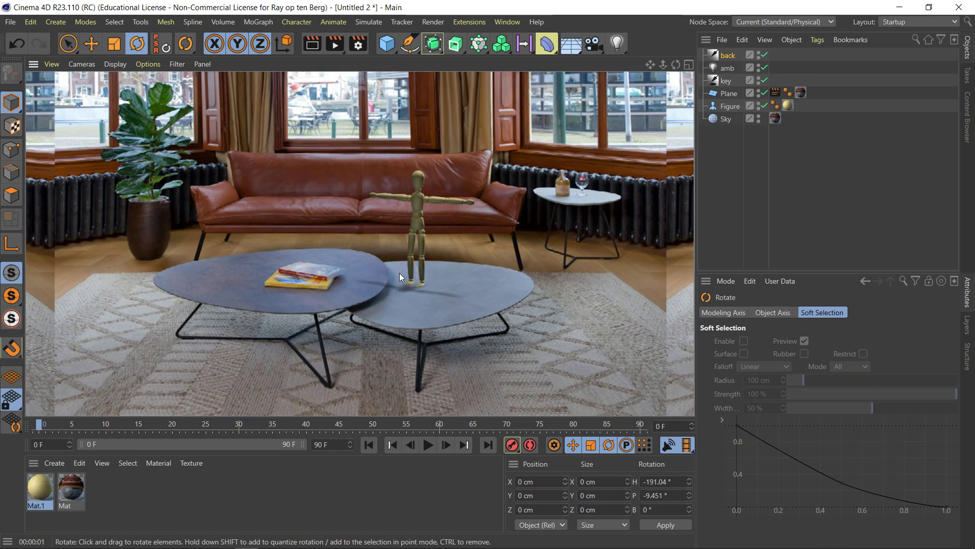
Add a Disc object and set its rotation segments to 44
{"action": "left_click", "coordinate": [387, 45]}
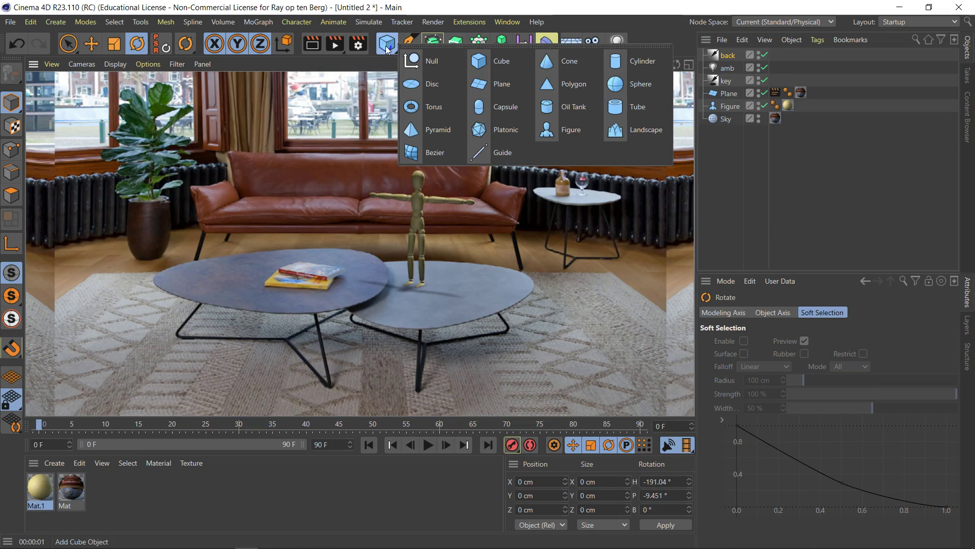
{"action": "left_click", "coordinate": [432, 83]}
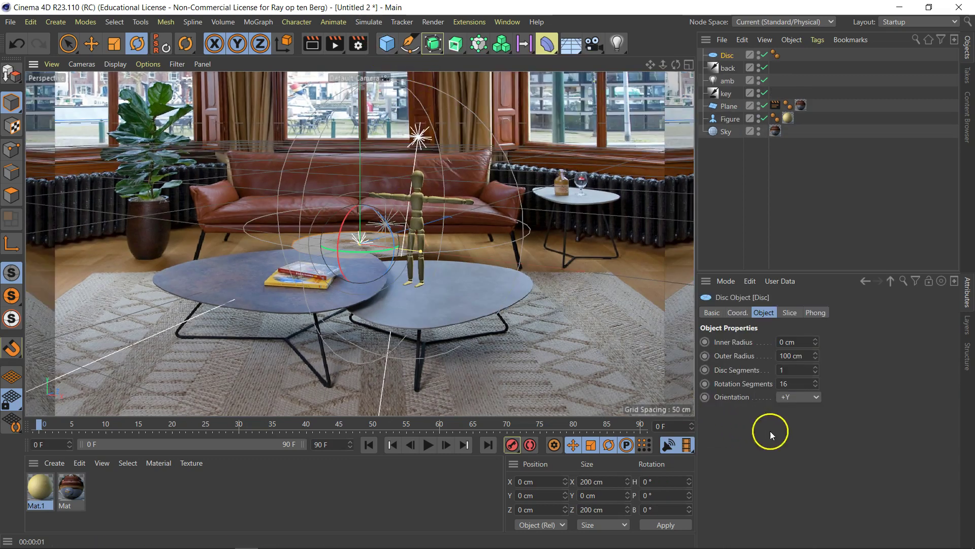
{"action": "left_click_drag", "start_coordinate": [817, 381], "coordinate": [816, 381]}
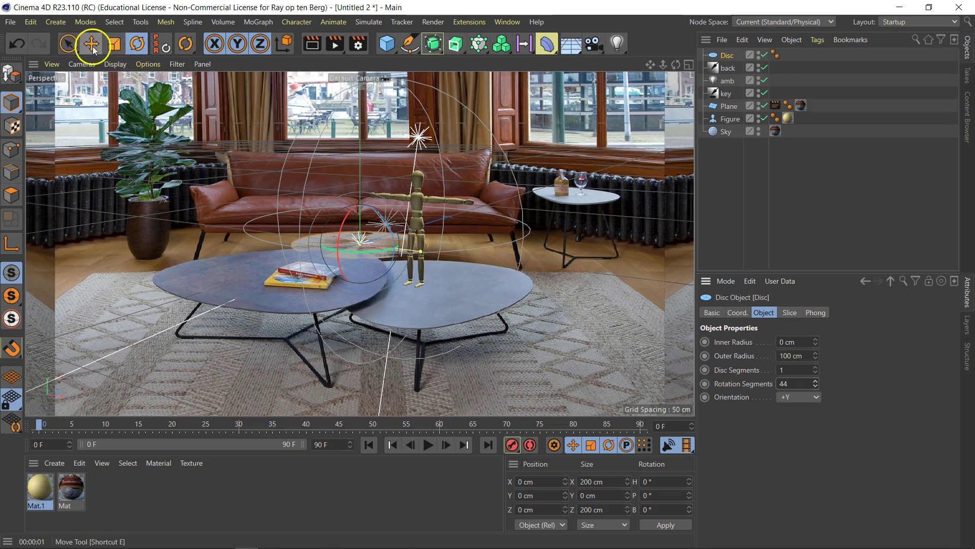
Move the disc onto the table with the books, at about X 53 cm, Y 11 cm, Z -216 cm
{"action": "key", "text": "e"}
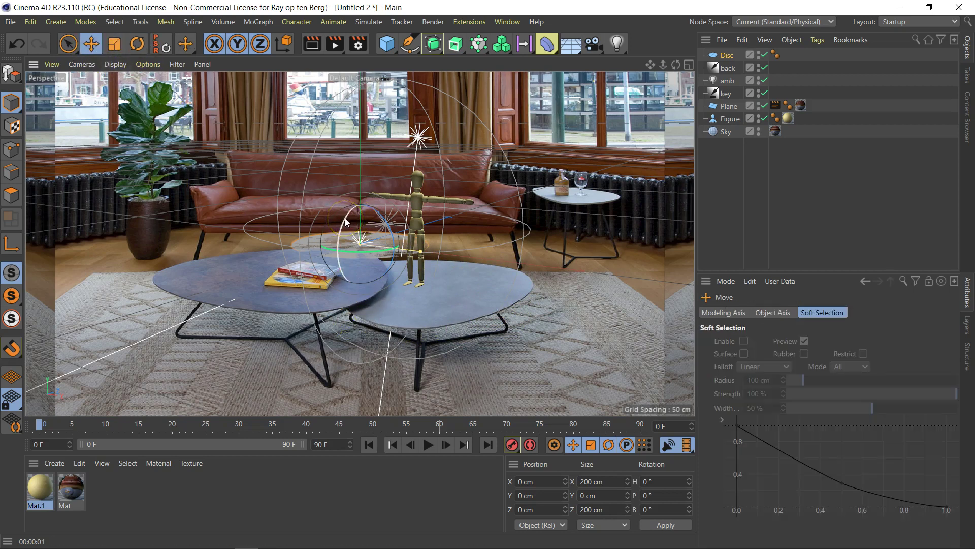
{"action": "left_click_drag", "start_coordinate": [360, 179], "coordinate": [362, 172]}
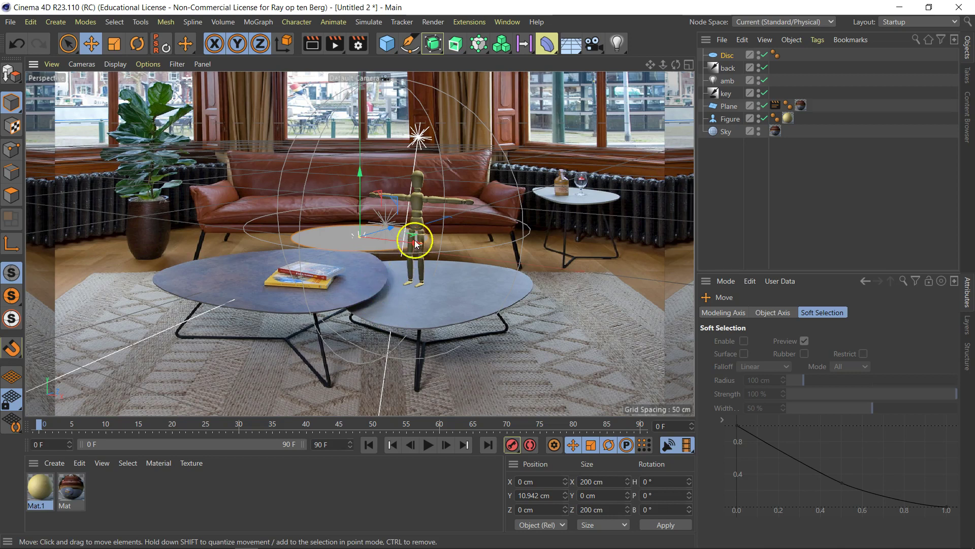
{"action": "left_click_drag", "start_coordinate": [392, 228], "coordinate": [349, 285]}
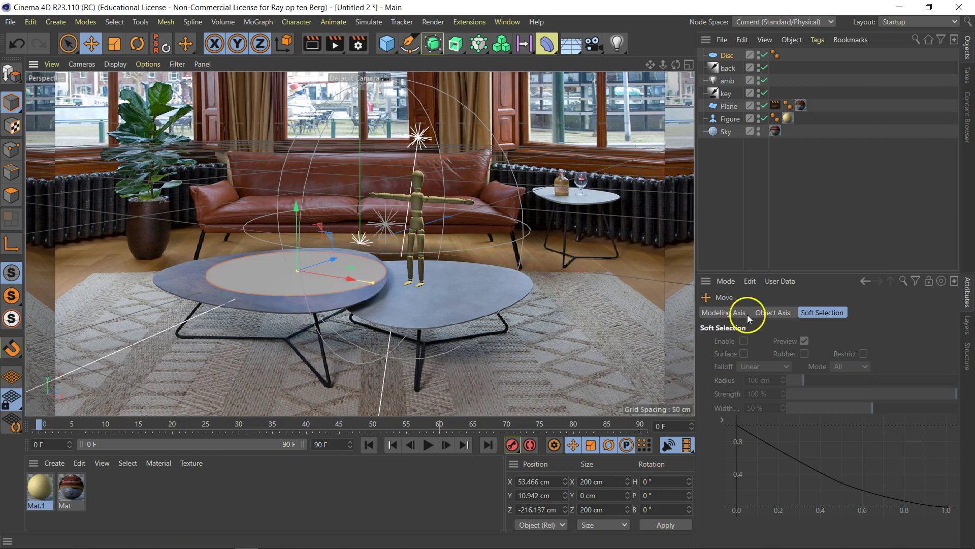
Stretch the disc to a Z scale of 1.67 and rotate its heading to about 30° to follow the tabletop's shape
{"action": "left_click", "coordinate": [725, 55]}
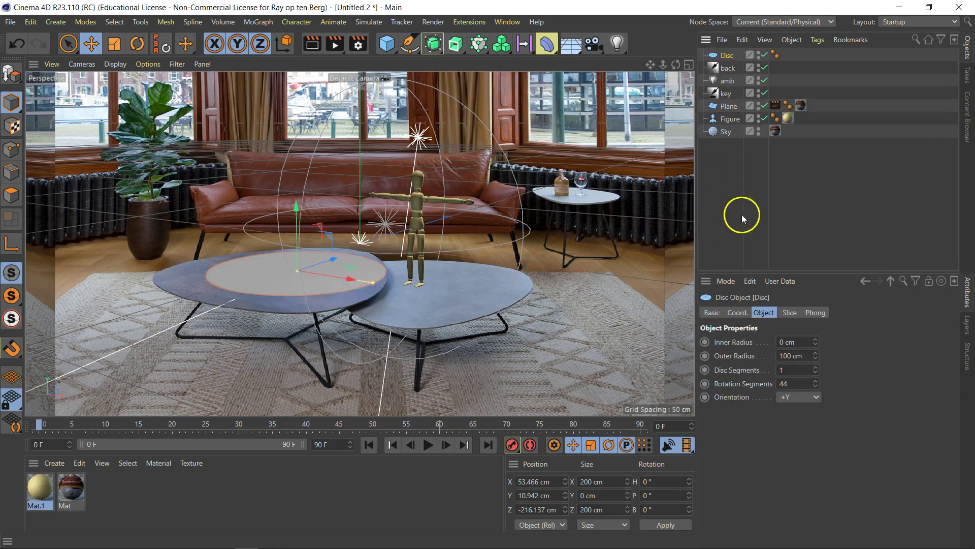
{"action": "left_click", "coordinate": [736, 313]}
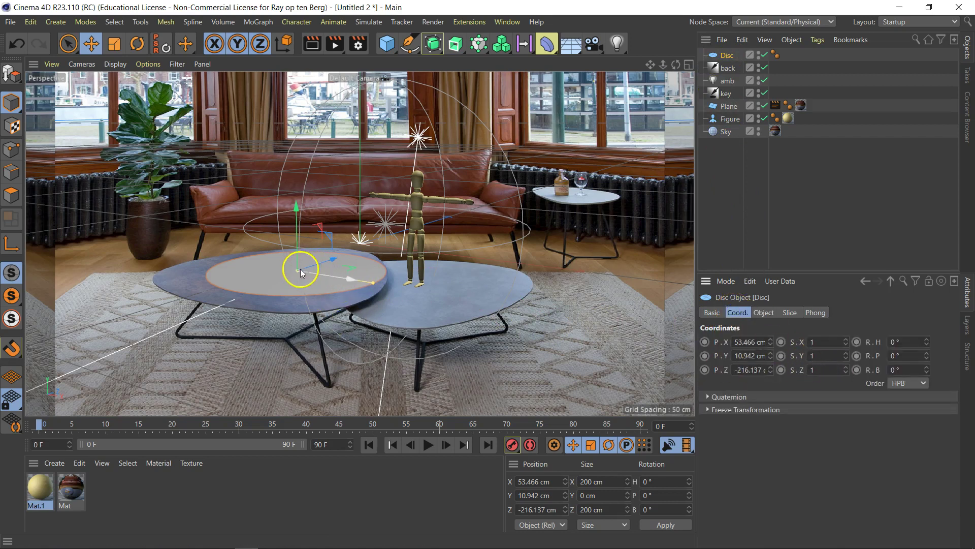
{"action": "left_click_drag", "start_coordinate": [846, 367], "coordinate": [846, 367]}
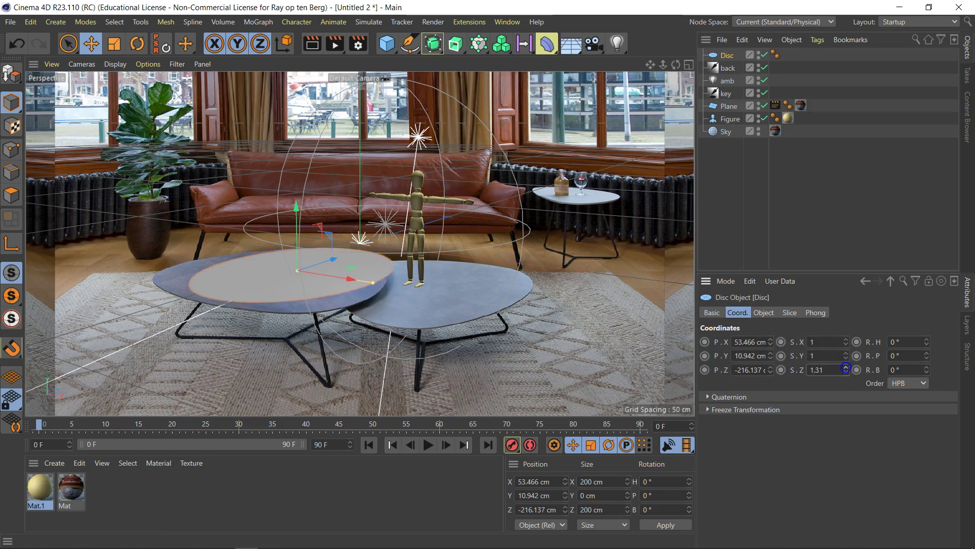
{"action": "key", "text": "r"}
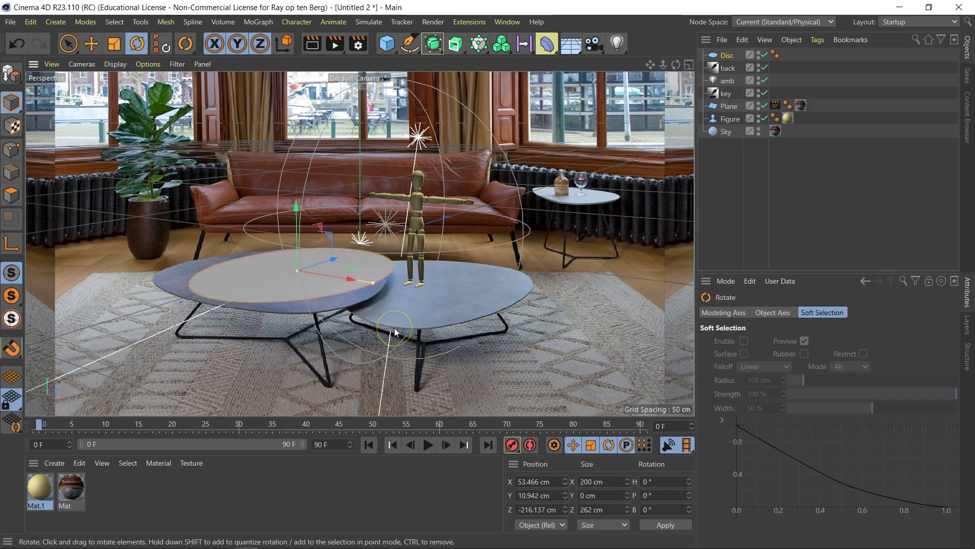
{"action": "left_click_drag", "start_coordinate": [295, 279], "coordinate": [332, 288]}
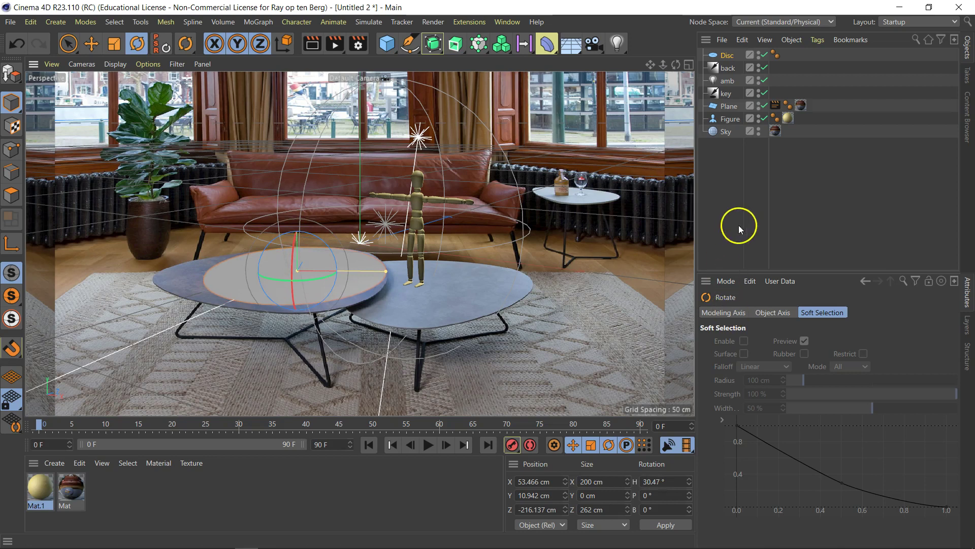
{"action": "left_click", "coordinate": [727, 55]}
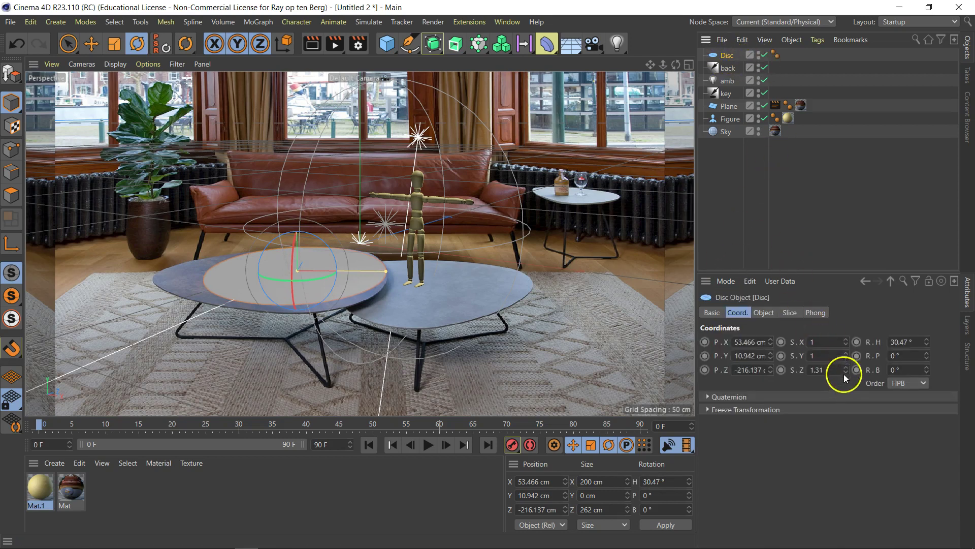
{"action": "left_click_drag", "start_coordinate": [846, 366], "coordinate": [845, 366]}
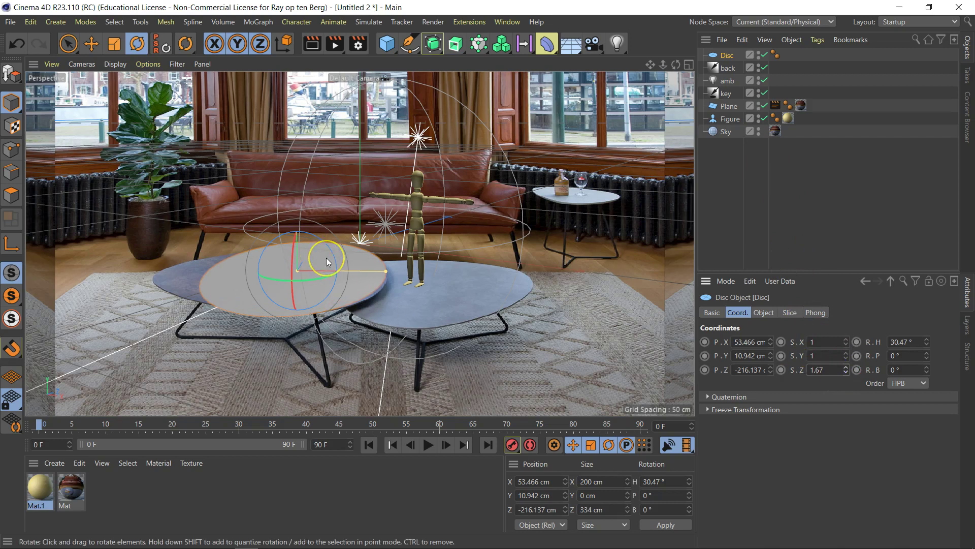
Align the disc with the tabletop's edge by moving it to about X 59 cm, Z -224 cm
{"action": "key", "text": "e"}
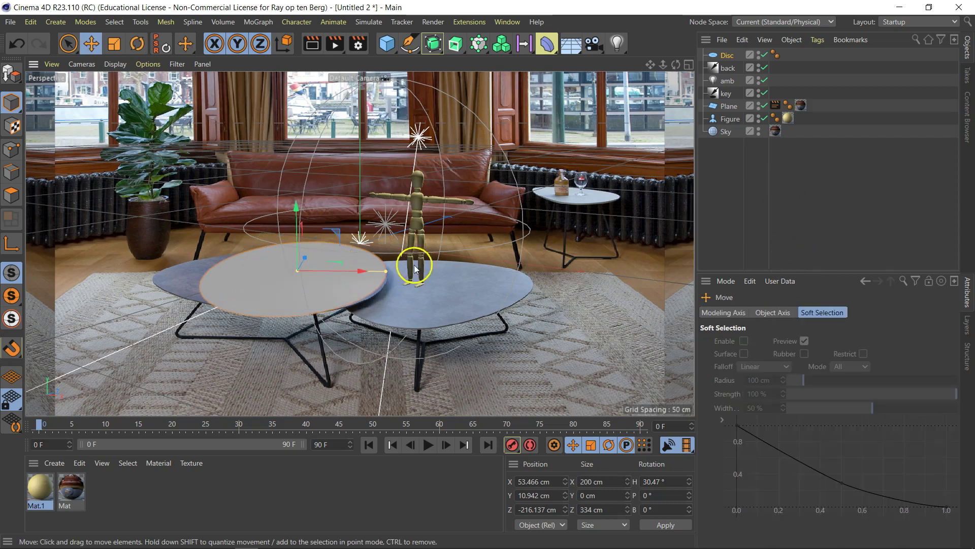
{"action": "left_click_drag", "start_coordinate": [309, 258], "coordinate": [300, 273]}
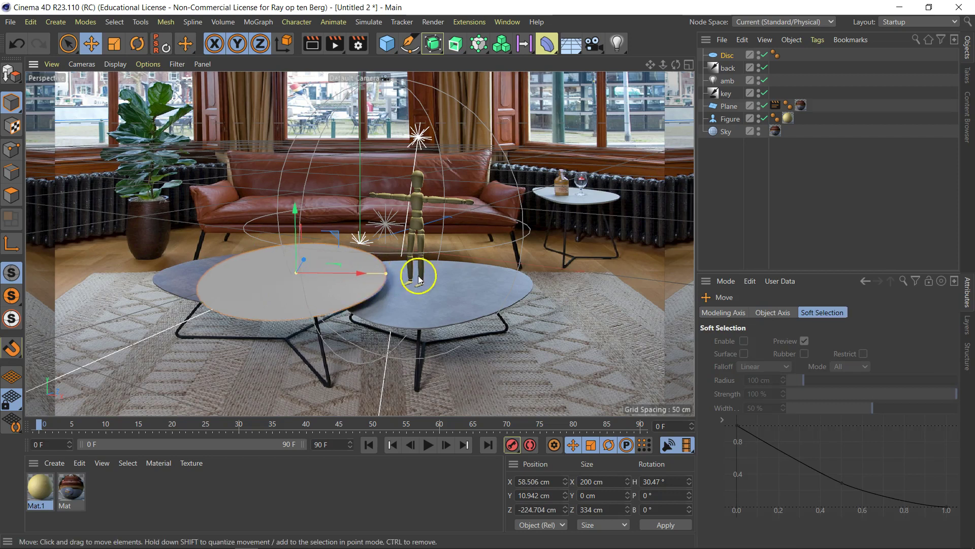
{"action": "left_click_drag", "start_coordinate": [362, 275], "coordinate": [362, 274]}
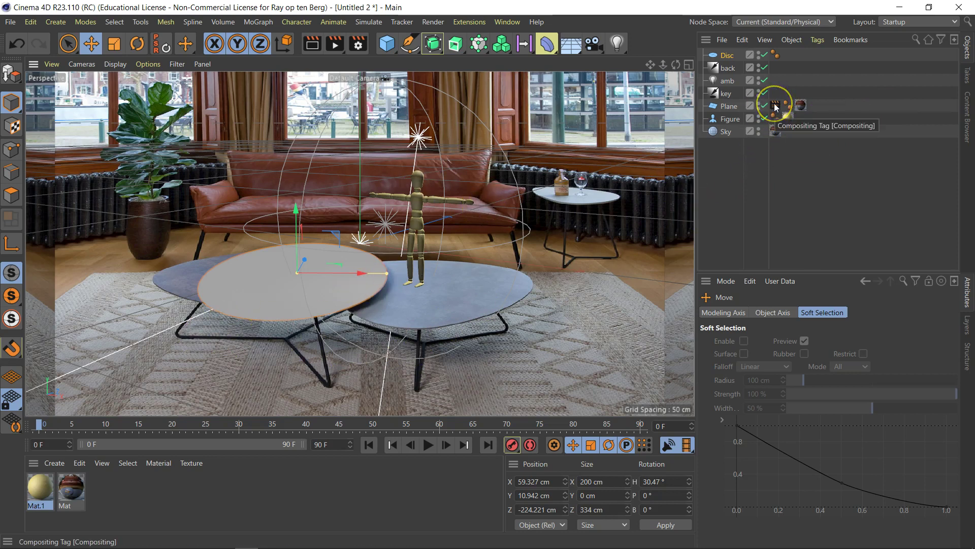
Copy the Plane's compositing and material tags to the disc and render the view
{"action": "left_click_drag", "start_coordinate": [776, 106], "coordinate": [800, 54], "text": "ctrl"}
{"action": "left_click", "coordinate": [771, 165]}
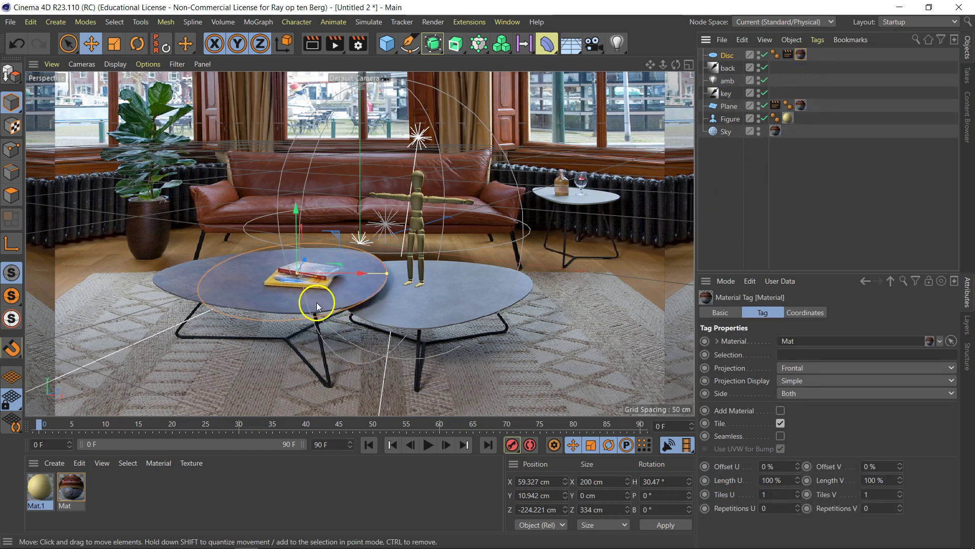
{"action": "left_click", "coordinate": [313, 45]}
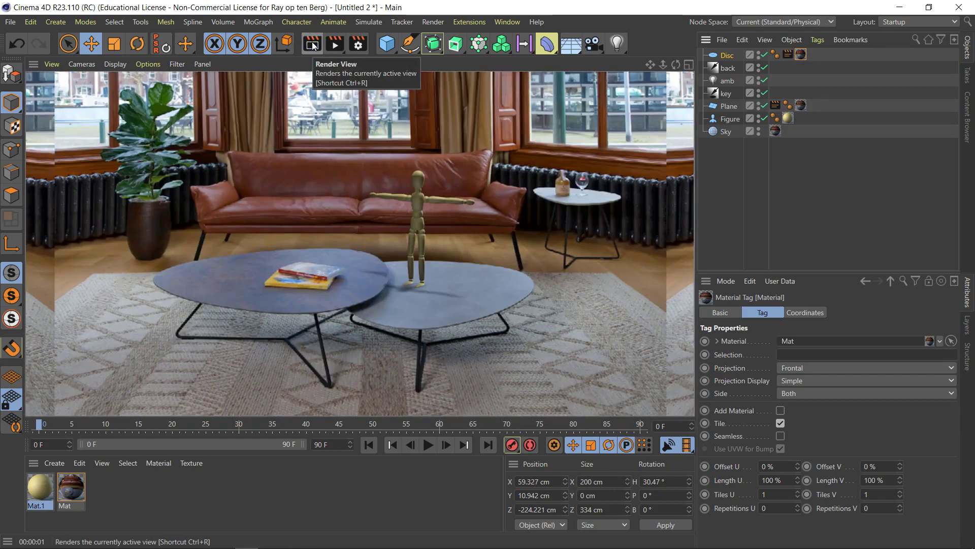
Fine-tune the disc's position to about X 62 cm, Z -227 cm and render the view again
{"action": "left_click_drag", "start_coordinate": [387, 282], "coordinate": [407, 285]}
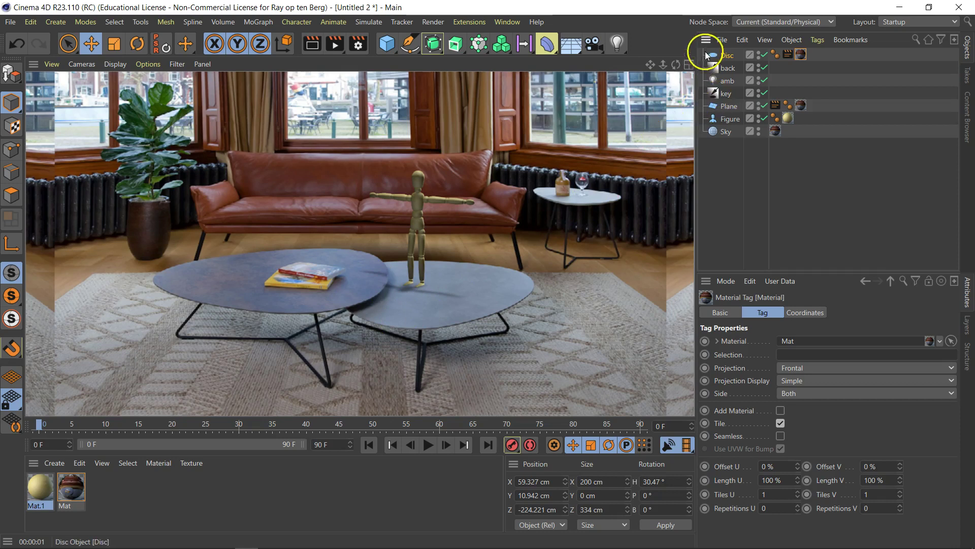
{"action": "left_click", "coordinate": [726, 56]}
{"action": "left_click", "coordinate": [387, 282]}
{"action": "left_click_drag", "start_coordinate": [348, 280], "coordinate": [362, 273]}
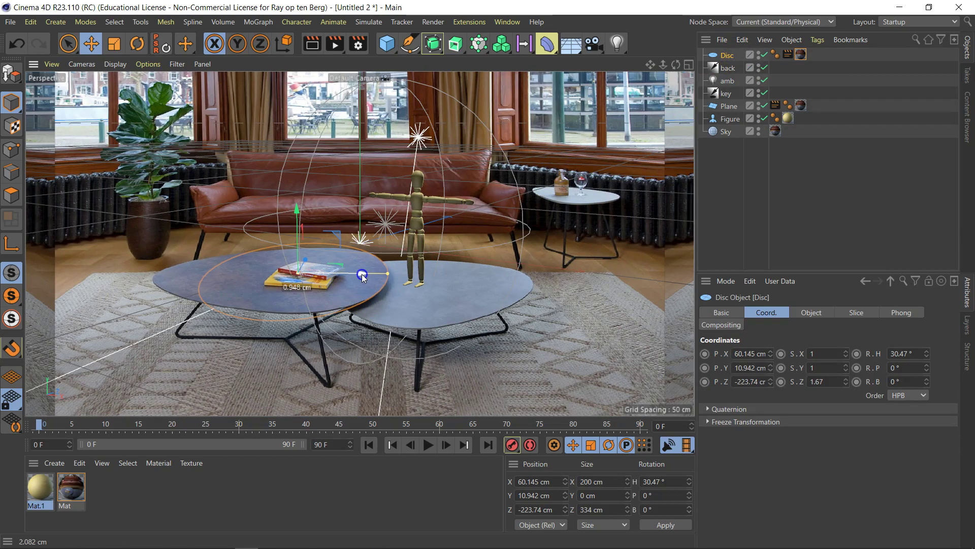
{"action": "left_click", "coordinate": [307, 259]}
{"action": "left_click_drag", "start_coordinate": [307, 259], "coordinate": [307, 261]}
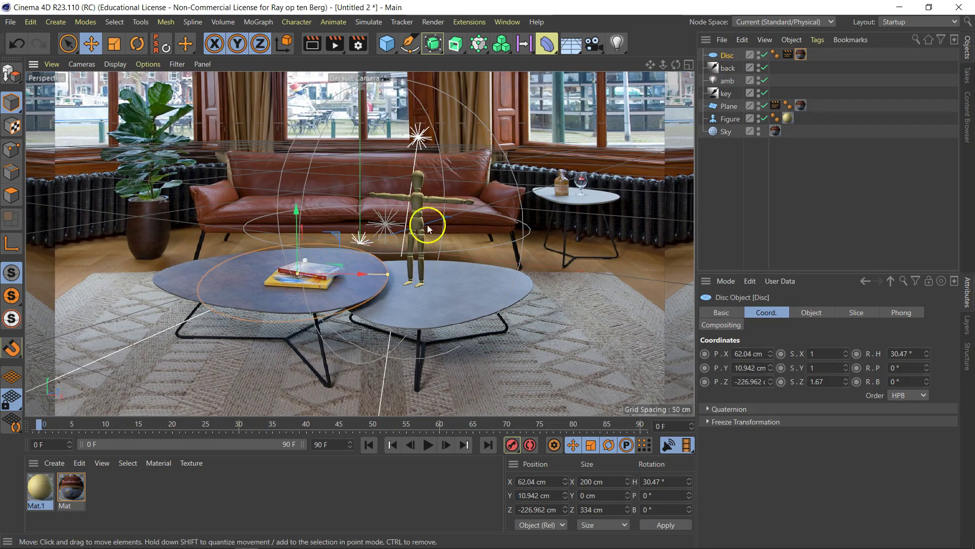
{"action": "left_click", "coordinate": [310, 45]}
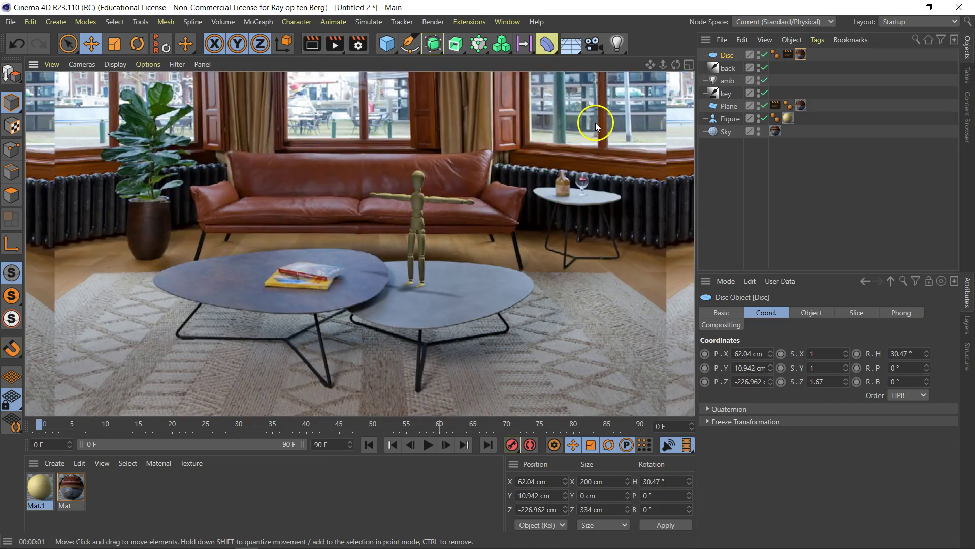